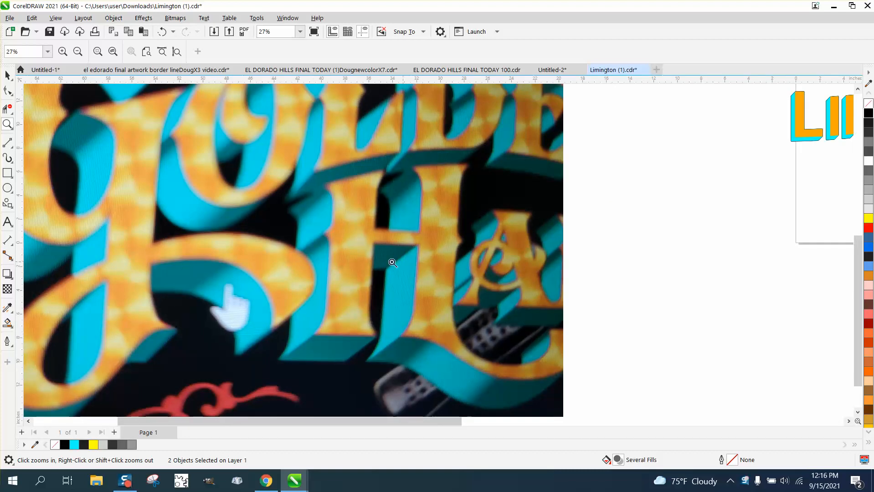
Remove the outline from all letters of the lower shaded orange-and-cyan LIMINGTON copy beside the page
{"action": "scroll", "coordinate": [364, 253], "scroll_direction": "down", "scroll_amount": 3}
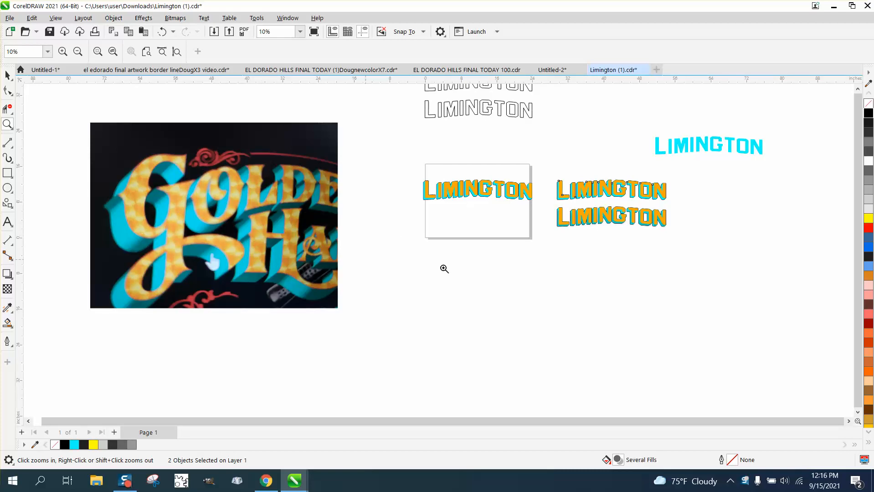
{"action": "left_click_drag", "start_coordinate": [664, 232], "coordinate": [701, 241]}
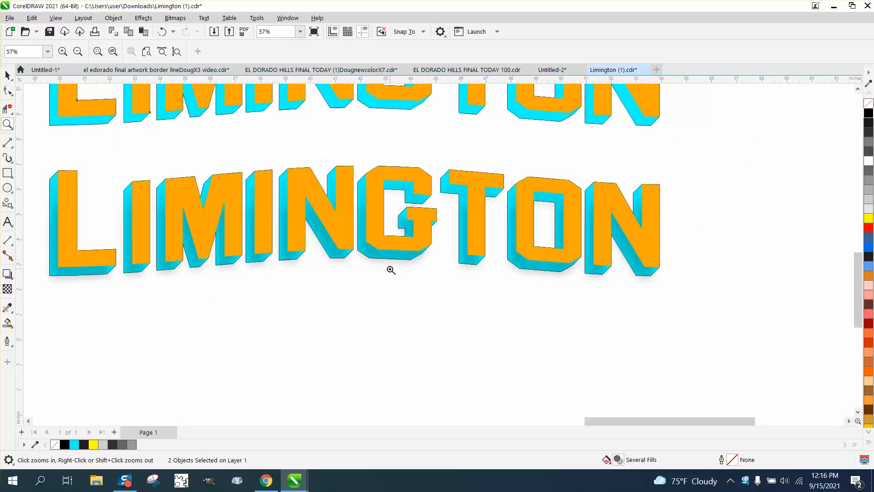
{"action": "left_click_drag", "start_coordinate": [433, 165], "coordinate": [666, 311]}
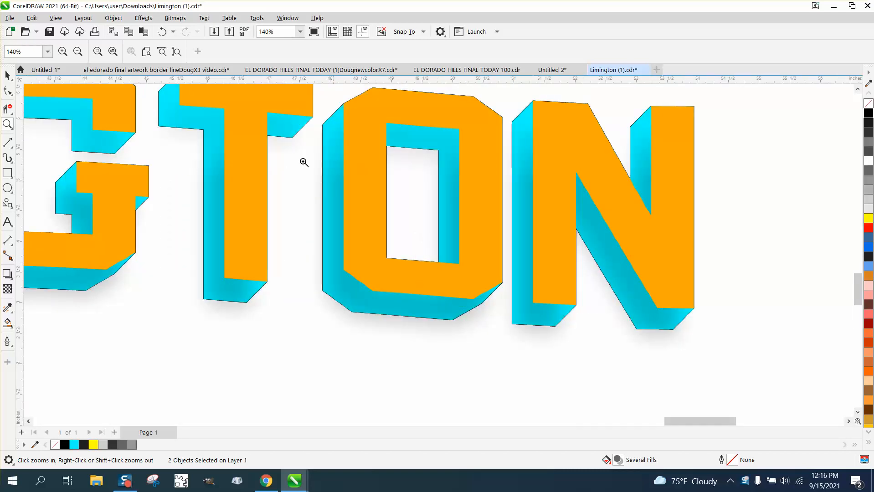
{"action": "scroll", "coordinate": [281, 139], "scroll_direction": "down", "scroll_amount": 8}
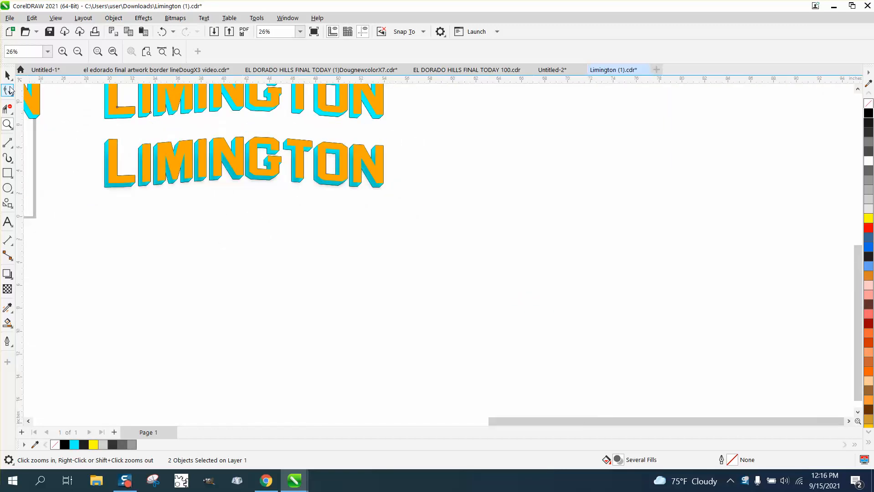
{"action": "key", "text": "space"}
{"action": "left_click_drag", "start_coordinate": [71, 128], "coordinate": [484, 233]}
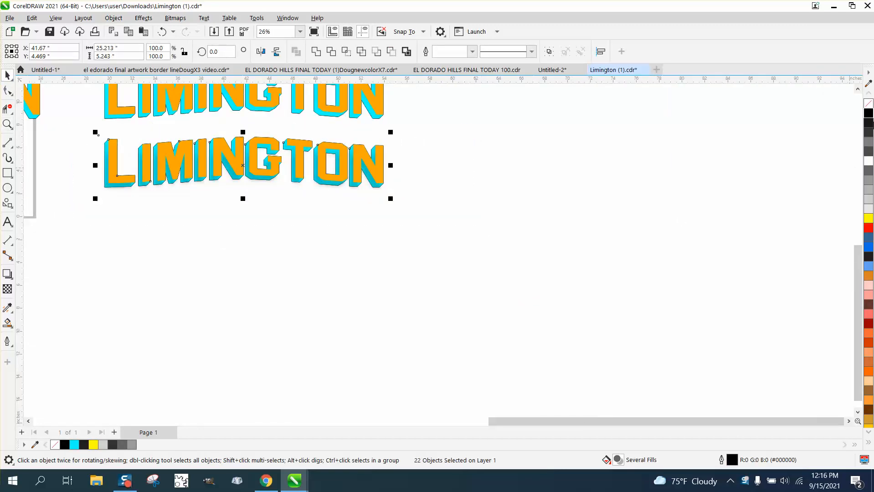
{"action": "right_click", "coordinate": [868, 104]}
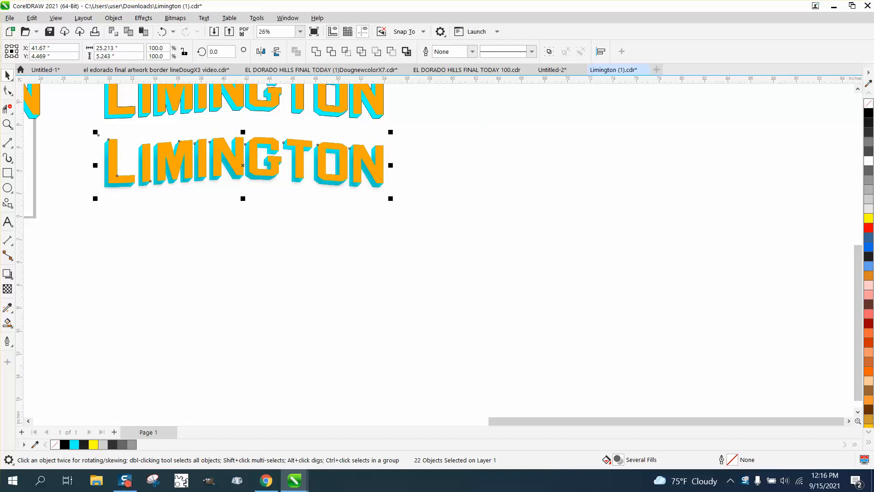
{"action": "left_click", "coordinate": [8, 125]}
{"action": "left_click_drag", "start_coordinate": [103, 136], "coordinate": [465, 221]}
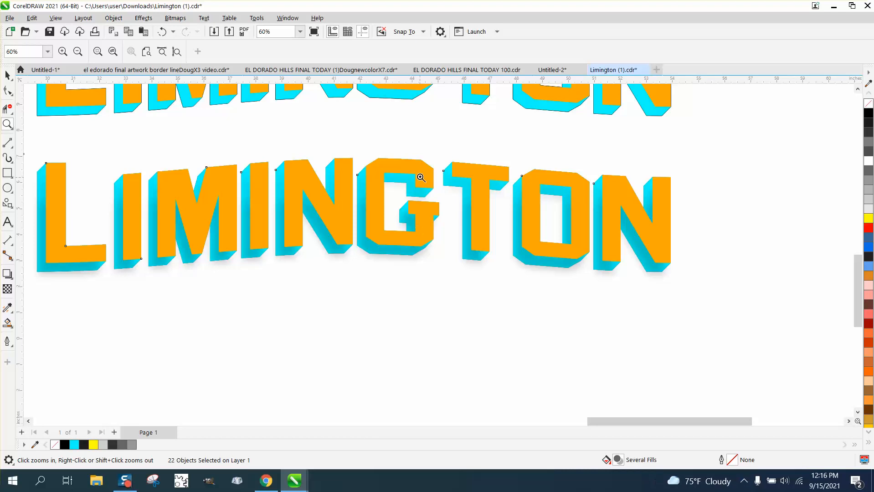
{"action": "right_click", "coordinate": [480, 208]}
{"action": "scroll", "coordinate": [487, 216], "scroll_direction": "down", "scroll_amount": 2}
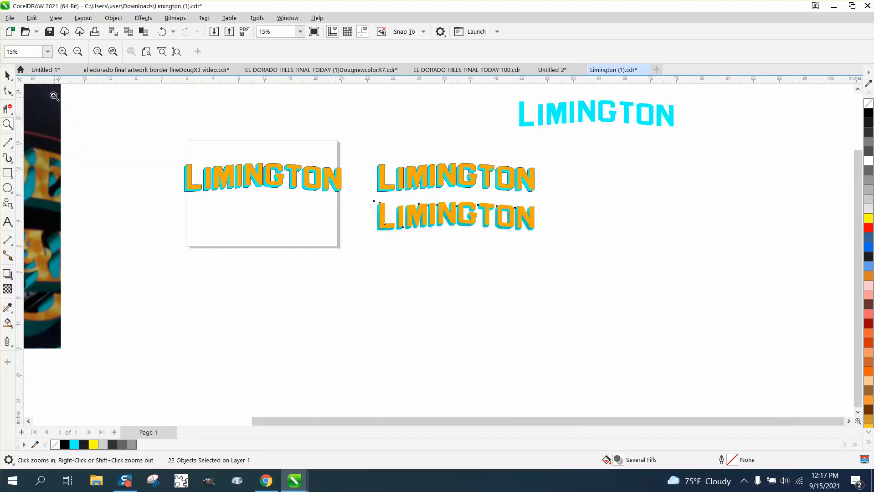
Move the page's orange LIMINGTON text up 6 inches off its cyan block letters and remove the cyan group's outline
{"action": "left_click", "coordinate": [7, 76]}
{"action": "left_click", "coordinate": [123, 111]}
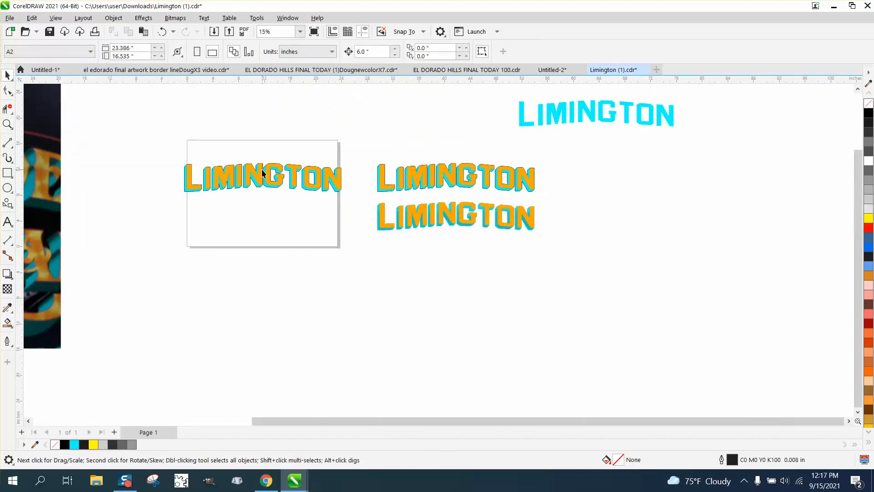
{"action": "left_click", "coordinate": [262, 174]}
{"action": "key", "text": "Up"}
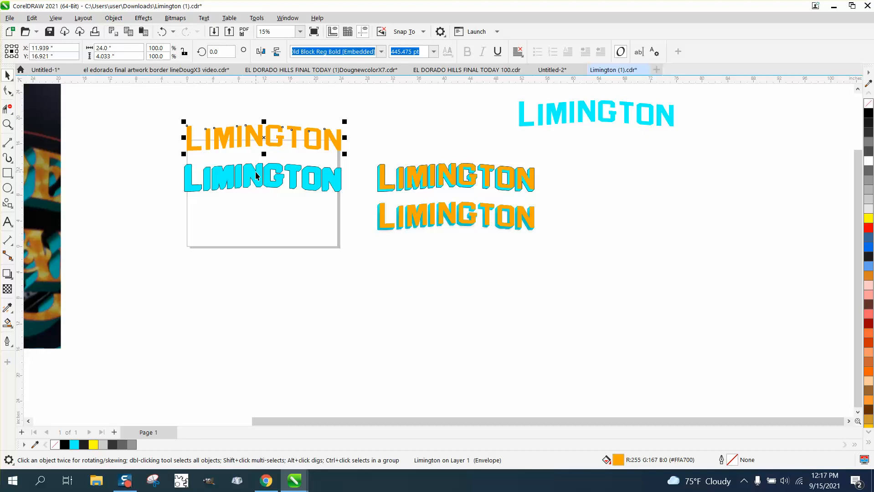
{"action": "left_click_drag", "start_coordinate": [169, 158], "coordinate": [347, 204]}
{"action": "right_click", "coordinate": [868, 104]}
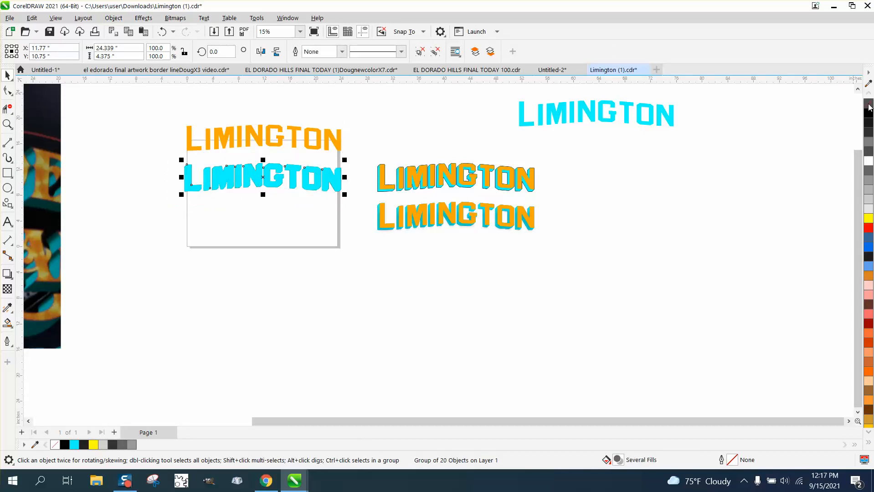
Add a black drop shadow falling straight down from the separated orange LIMINGTON text
{"action": "left_click", "coordinate": [281, 143]}
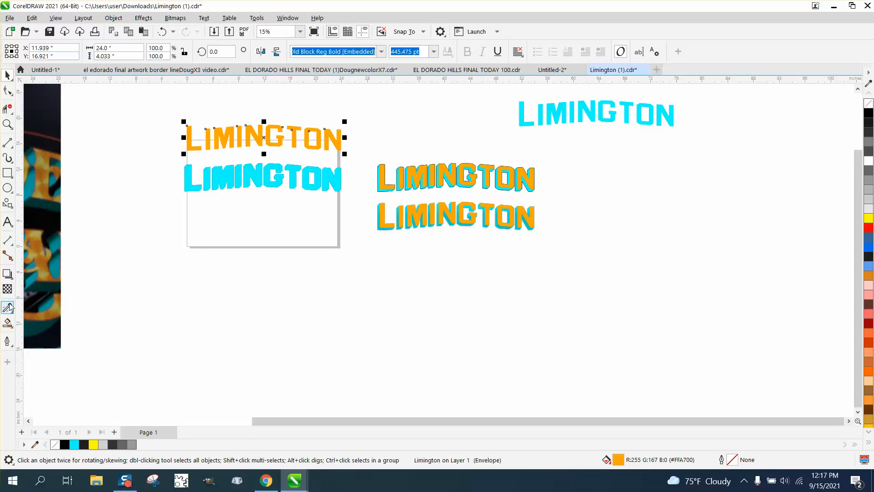
{"action": "left_click", "coordinate": [11, 277]}
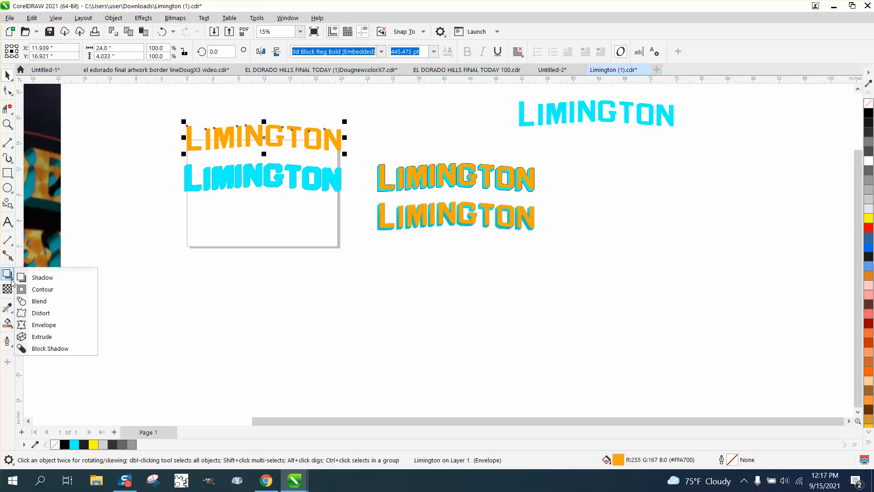
{"action": "left_click", "coordinate": [27, 277]}
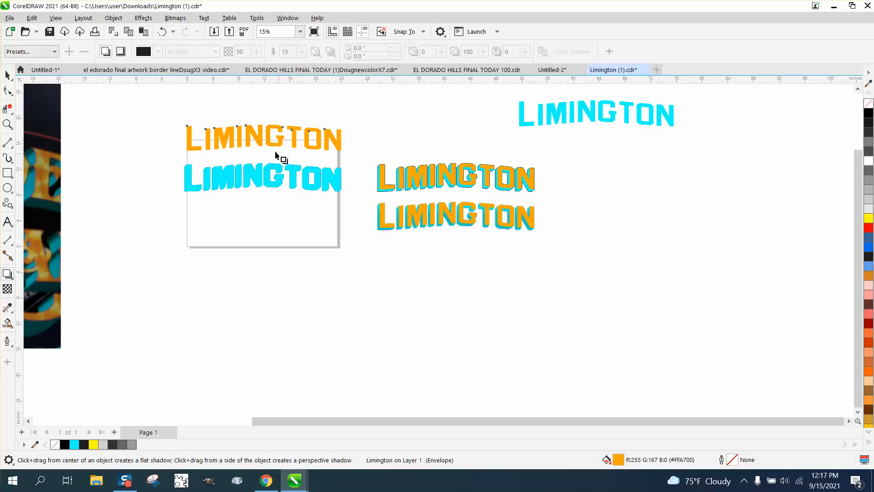
{"action": "left_click_drag", "start_coordinate": [264, 125], "coordinate": [266, 157]}
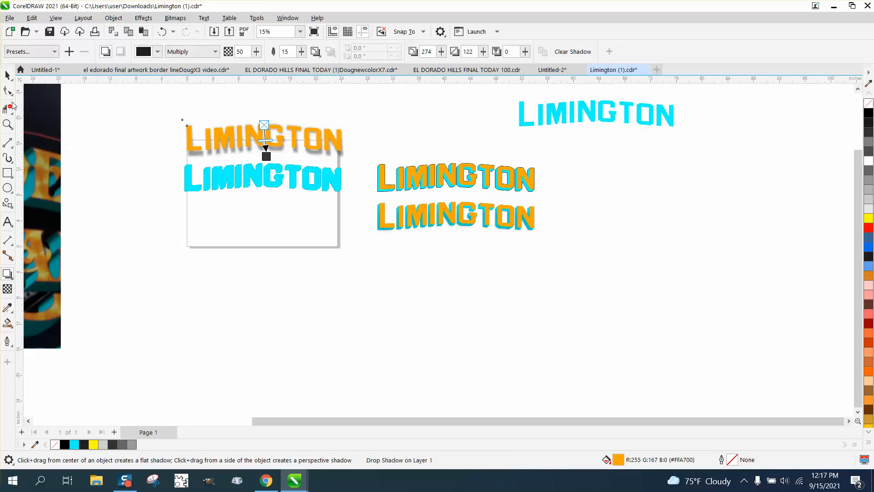
{"action": "left_click", "coordinate": [8, 123]}
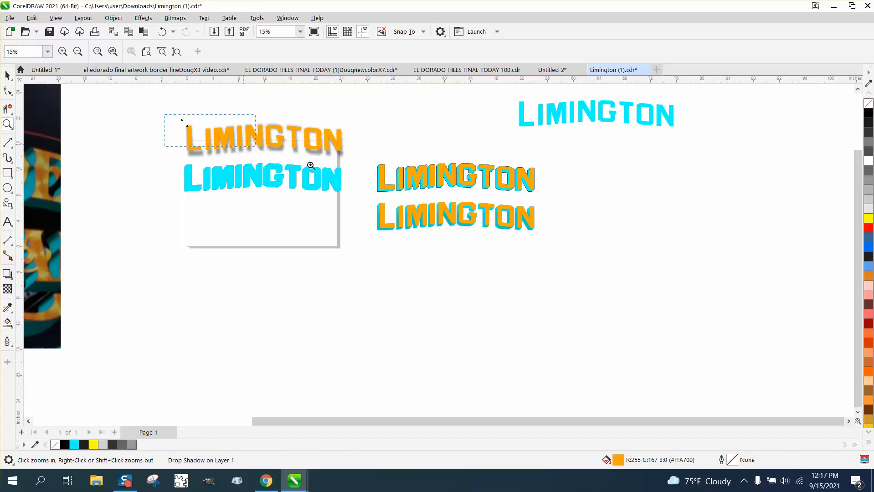
{"action": "left_click", "coordinate": [311, 165]}
Shift the orange text's drop shadow slightly to the lower left, at a direction of about 264 degrees
{"action": "left_click", "coordinate": [7, 74]}
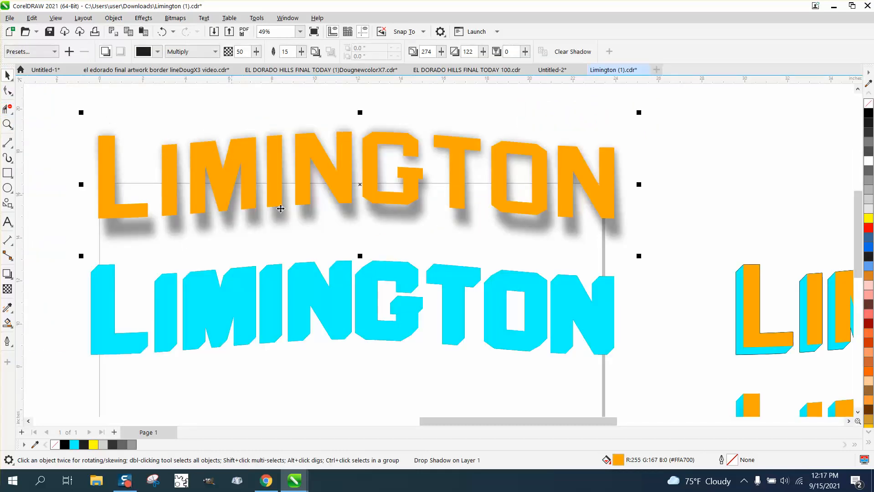
{"action": "left_click", "coordinate": [8, 274]}
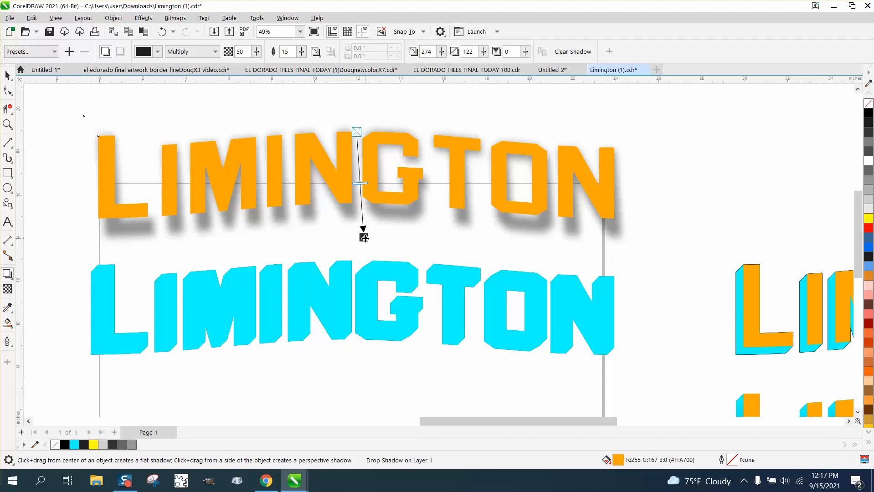
{"action": "left_click_drag", "start_coordinate": [363, 234], "coordinate": [345, 228]}
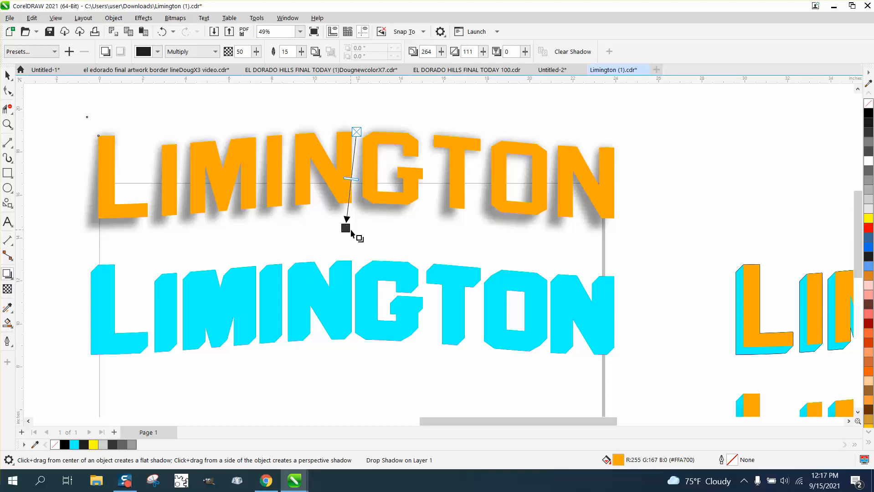
{"action": "scroll", "coordinate": [360, 229], "scroll_direction": "down", "scroll_amount": 1}
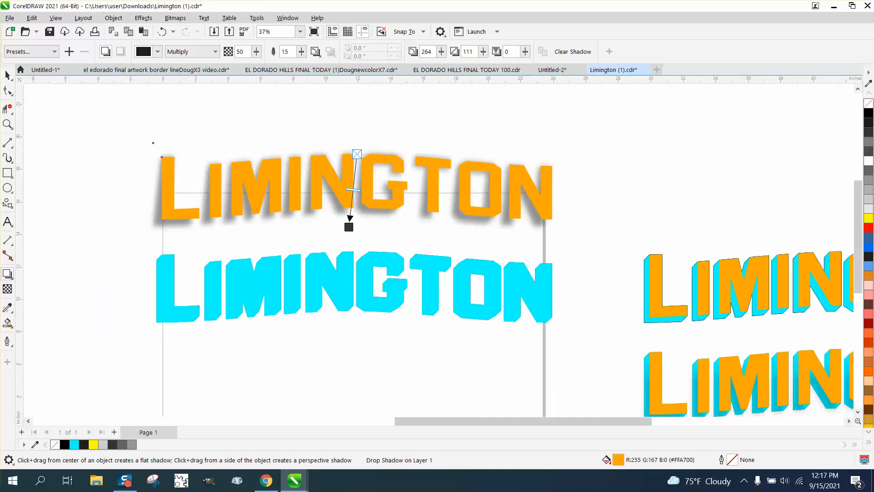
Break the drop shadow apart from the orange text and move it 12 inches down, below the cyan lettering
{"action": "left_click", "coordinate": [9, 78]}
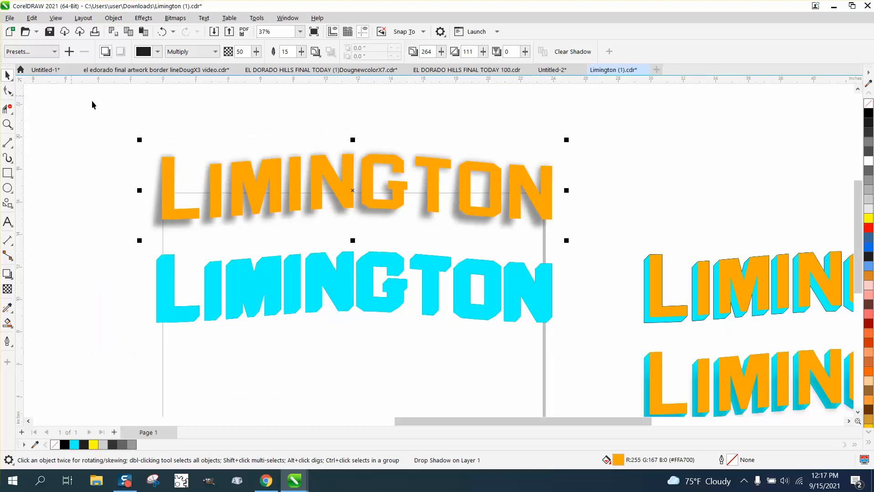
{"action": "left_click", "coordinate": [114, 18]}
{"action": "left_click", "coordinate": [142, 264]}
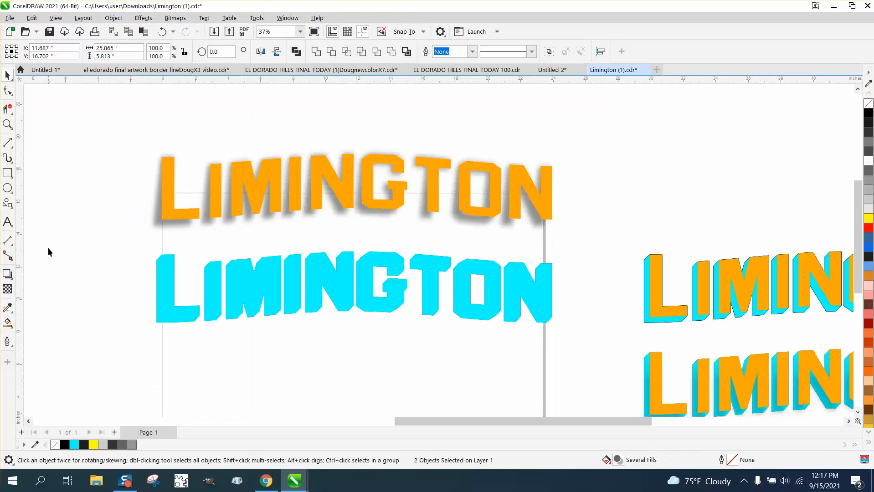
{"action": "key", "text": "Down"}
{"action": "key", "text": "Down"}
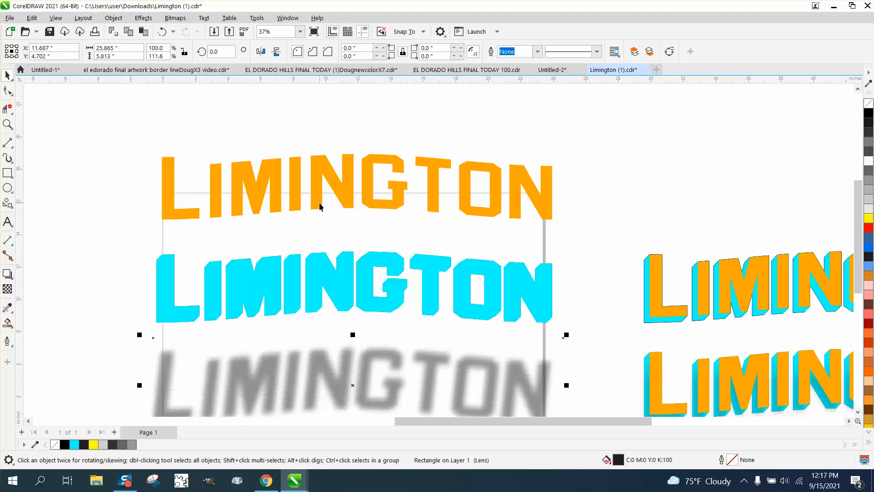
{"action": "scroll", "coordinate": [318, 201], "scroll_direction": "down", "scroll_amount": 1}
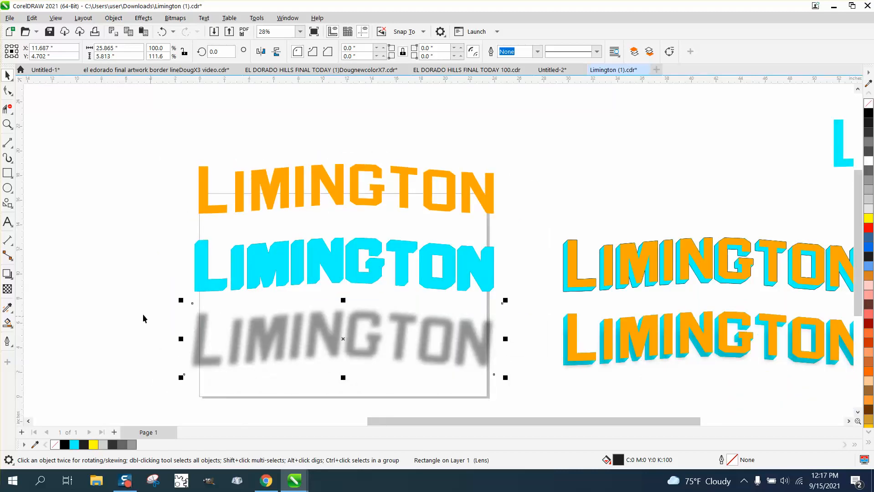
Apply a linear black-to-white fountain fill to the separated shadow, fading upward from the middle of the letters
{"action": "left_click", "coordinate": [7, 289]}
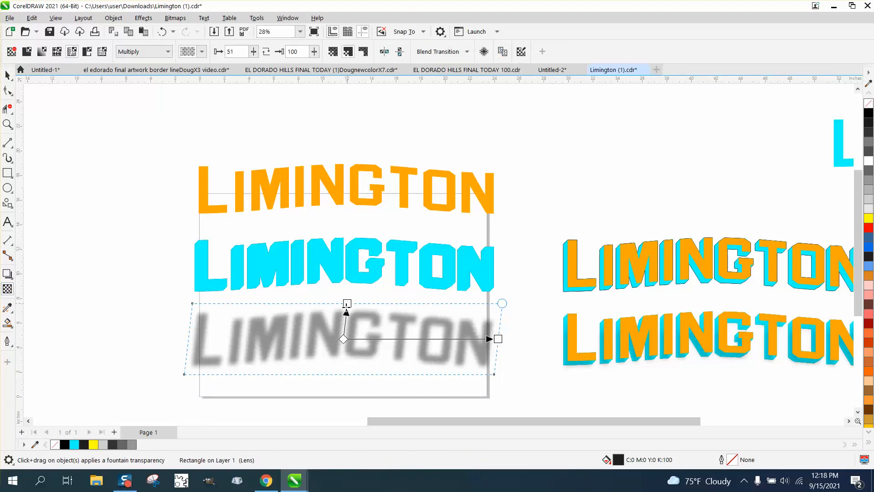
{"action": "left_click", "coordinate": [8, 76]}
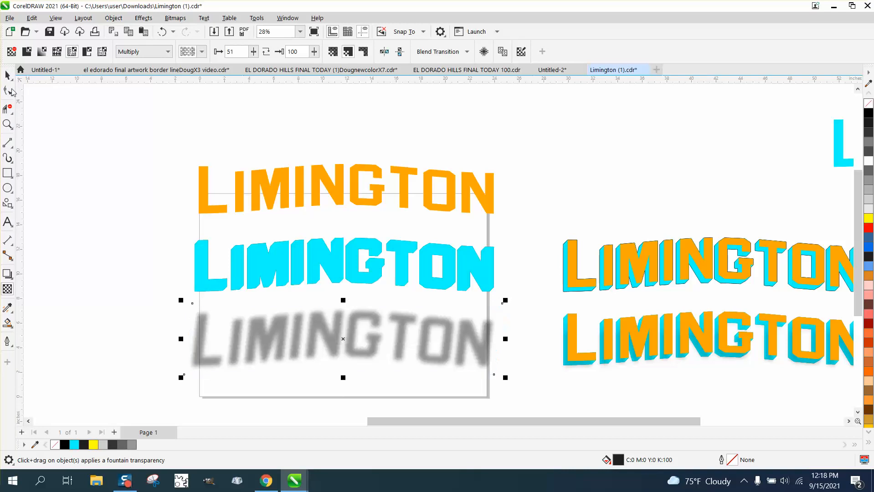
{"action": "left_click", "coordinate": [7, 323]}
{"action": "left_click", "coordinate": [11, 326]}
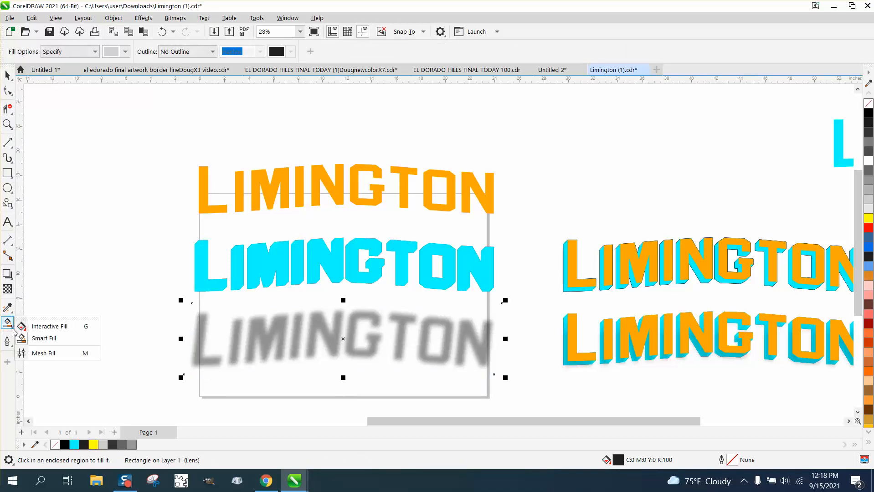
{"action": "left_click", "coordinate": [41, 329]}
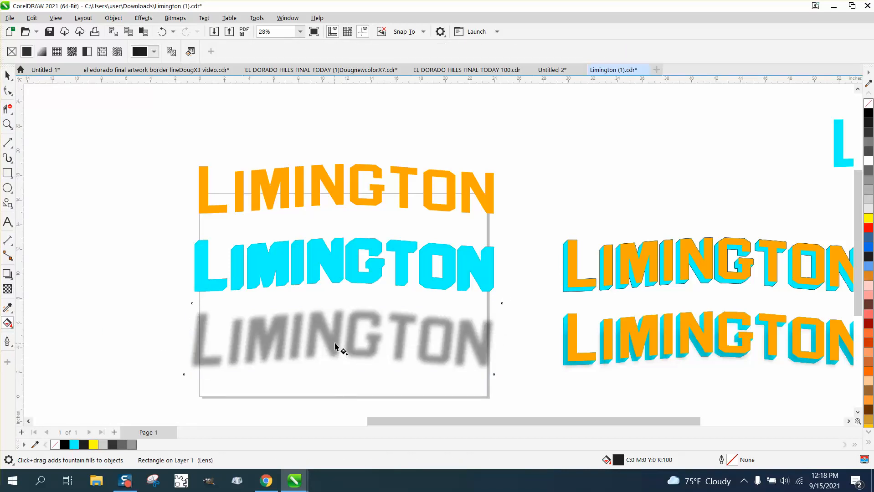
{"action": "left_click_drag", "start_coordinate": [335, 345], "coordinate": [332, 303]}
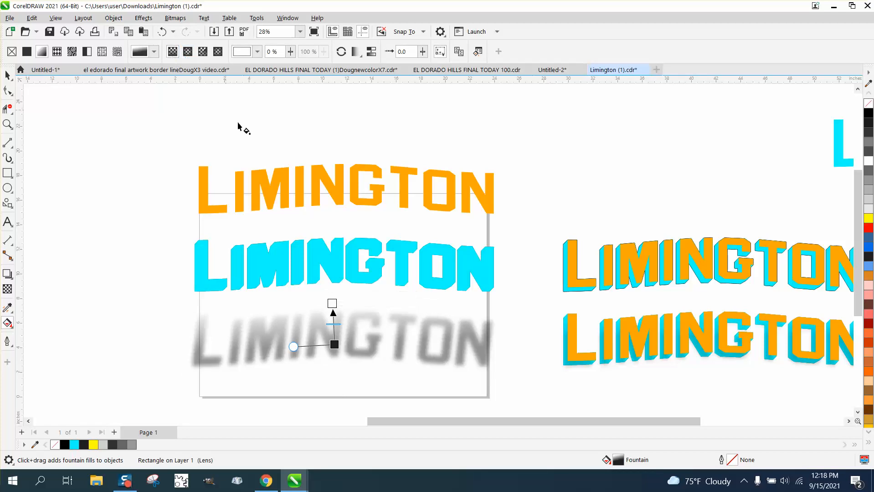
Stretch the shadow's fountain fill vertically, with black starting below the letters and white ending above them, and lower its midpoint slightly
{"action": "left_click_drag", "start_coordinate": [333, 303], "coordinate": [333, 372]}
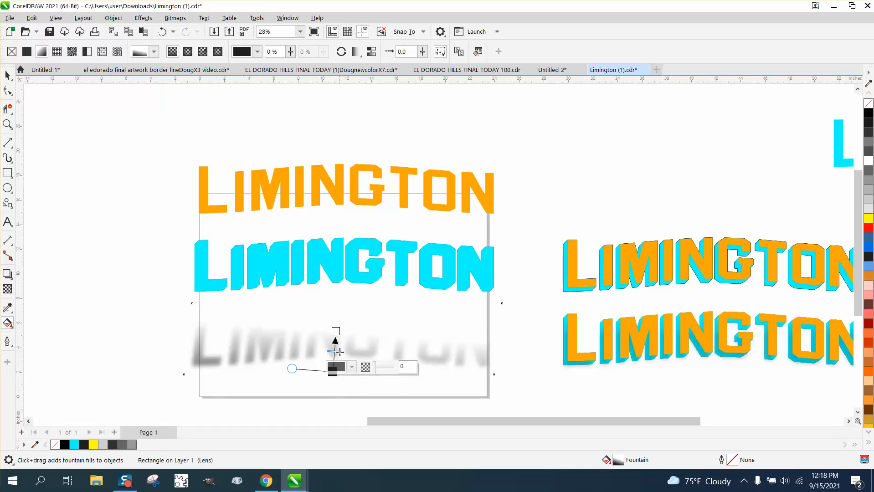
{"action": "left_click_drag", "start_coordinate": [336, 331], "coordinate": [343, 296]}
{"action": "left_click_drag", "start_coordinate": [338, 334], "coordinate": [338, 345]}
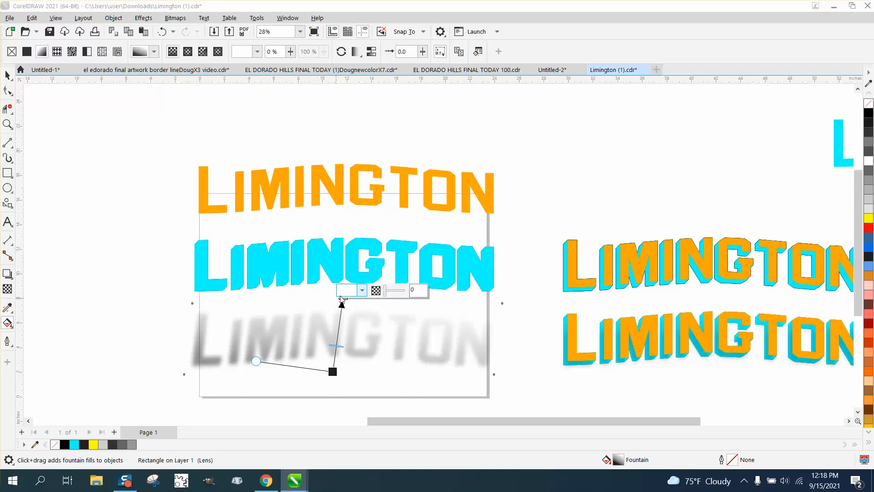
{"action": "left_click", "coordinate": [347, 301]}
{"action": "key", "text": "ctrl+z"}
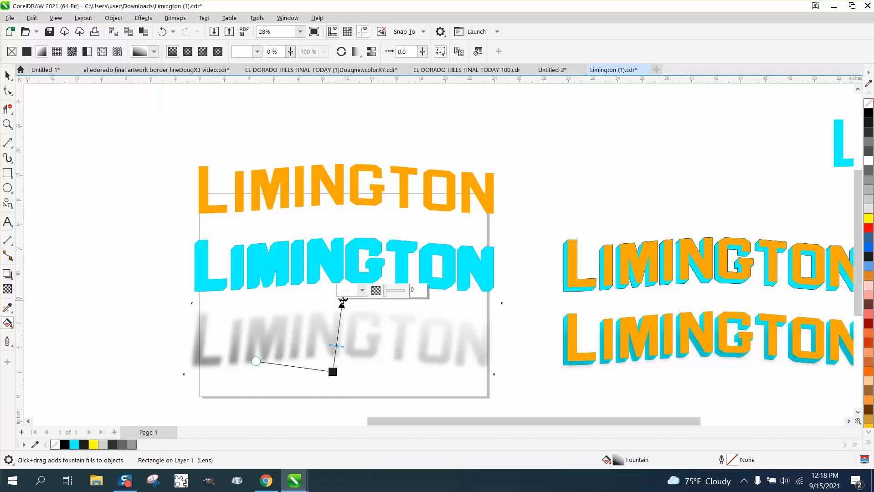
{"action": "mouse_move", "coordinate": [342, 301]}
{"action": "left_mouse_down"}
{"action": "mouse_move", "coordinate": [333, 300]}
{"action": "mouse_move", "coordinate": [351, 301]}
{"action": "left_mouse_up"}
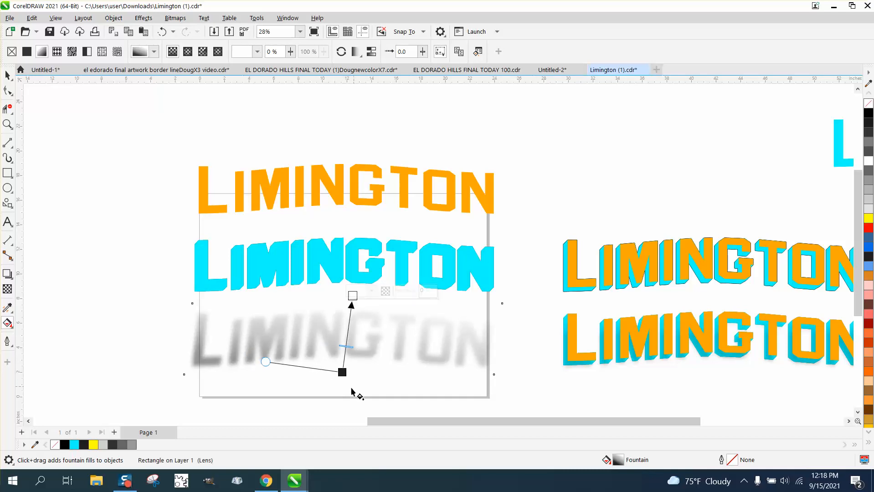
{"action": "left_click_drag", "start_coordinate": [345, 374], "coordinate": [353, 391]}
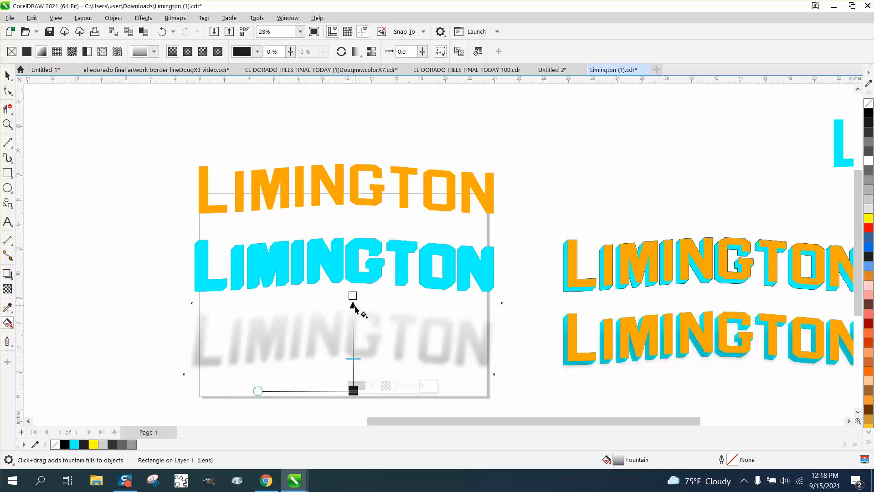
{"action": "mouse_move", "coordinate": [353, 358]}
{"action": "left_mouse_down"}
{"action": "mouse_move", "coordinate": [354, 341]}
{"action": "mouse_move", "coordinate": [353, 364]}
{"action": "left_mouse_up"}
{"action": "left_click", "coordinate": [8, 76]}
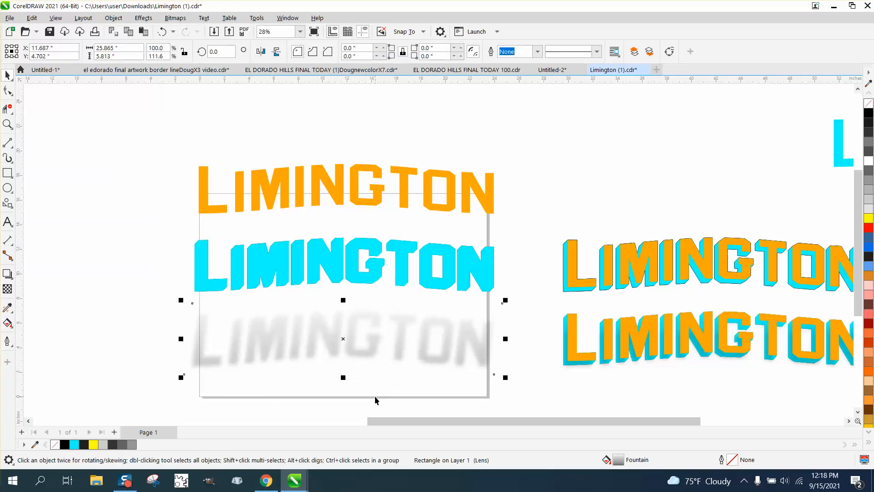
Move the gradient shadow 6 inches up onto the cyan lettering and the orange text 6 inches down over both
{"action": "key", "text": "Up"}
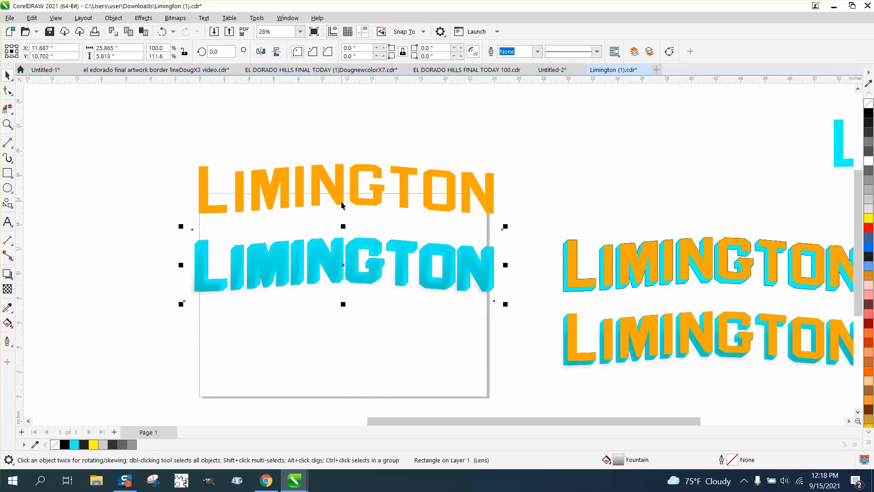
{"action": "left_click", "coordinate": [343, 202]}
{"action": "key", "text": "Down"}
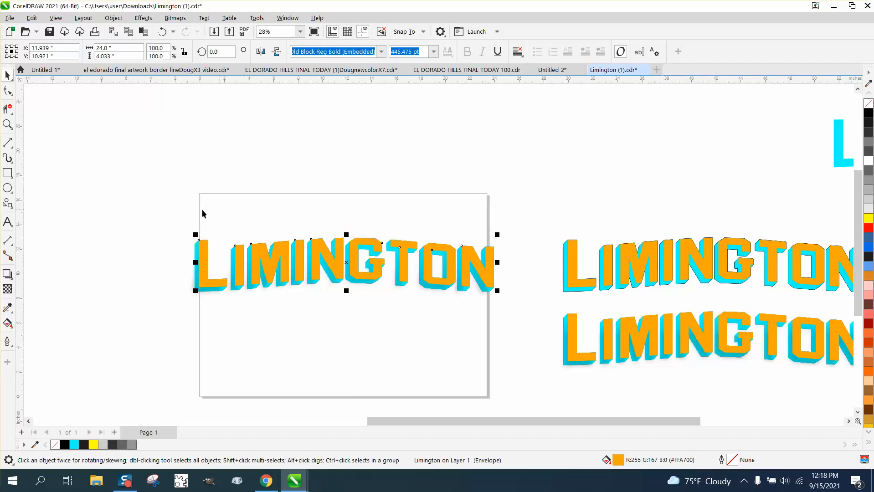
Try moving the shadow about 1.6 inches down from behind the orange text, and undo the move
{"action": "left_click", "coordinate": [8, 125]}
{"action": "left_click_drag", "start_coordinate": [471, 332], "coordinate": [532, 347]}
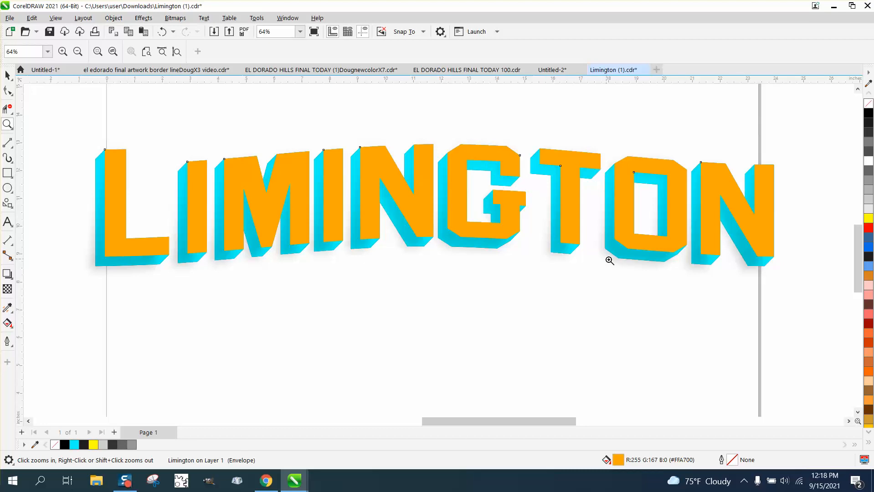
{"action": "scroll", "coordinate": [610, 260], "scroll_direction": "down", "scroll_amount": 3}
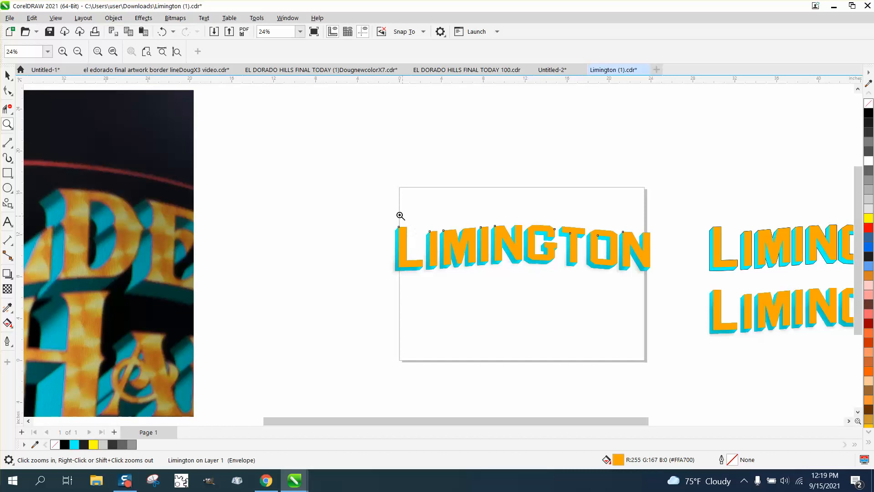
{"action": "left_click_drag", "start_coordinate": [627, 294], "coordinate": [677, 299]}
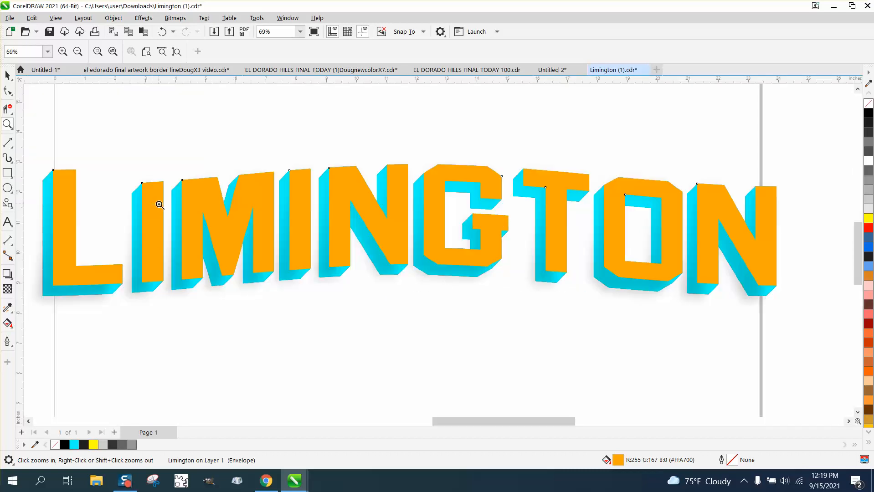
{"action": "scroll", "coordinate": [160, 205], "scroll_direction": "down", "scroll_amount": 1}
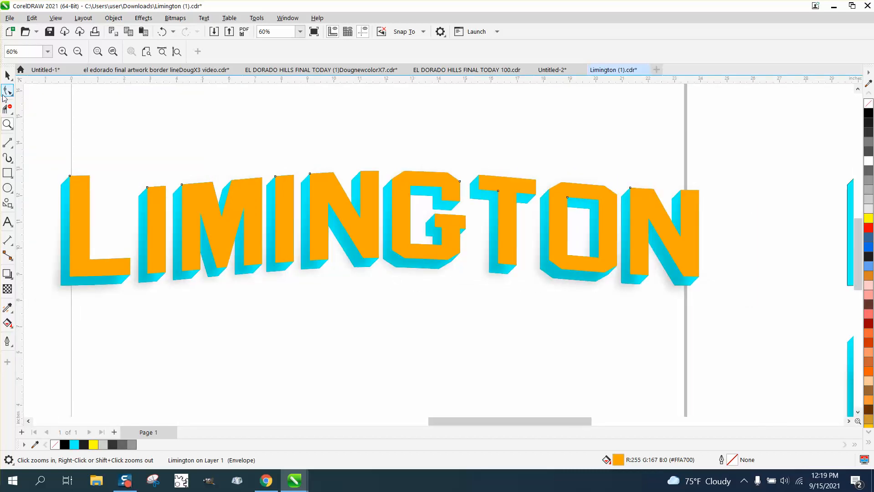
{"action": "left_click", "coordinate": [7, 75]}
{"action": "left_click", "coordinate": [66, 117]}
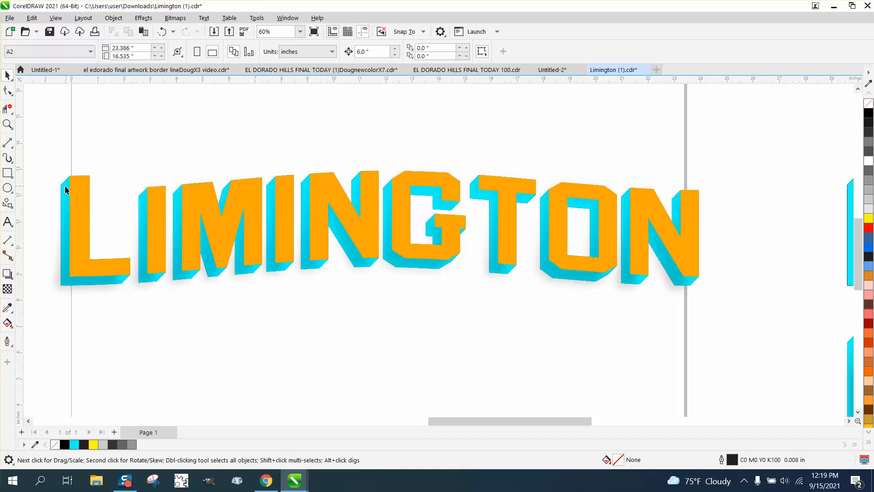
{"action": "left_click", "coordinate": [65, 186]}
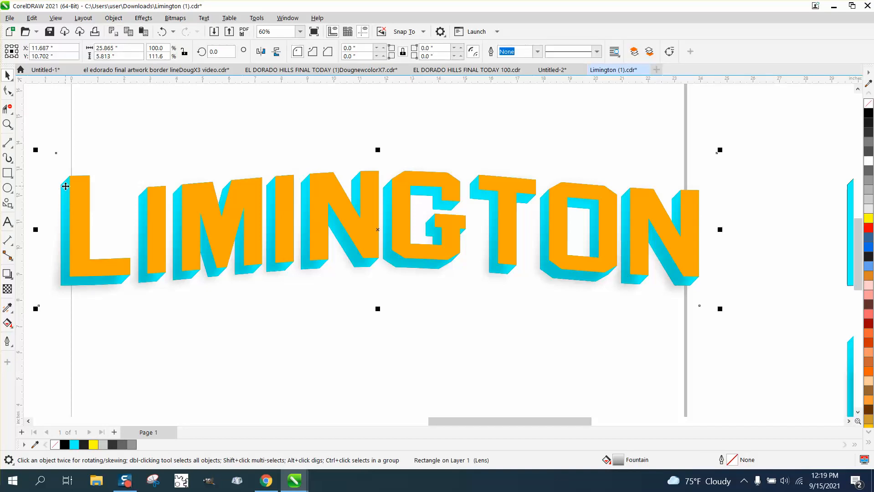
{"action": "left_click_drag", "start_coordinate": [66, 186], "coordinate": [66, 227]}
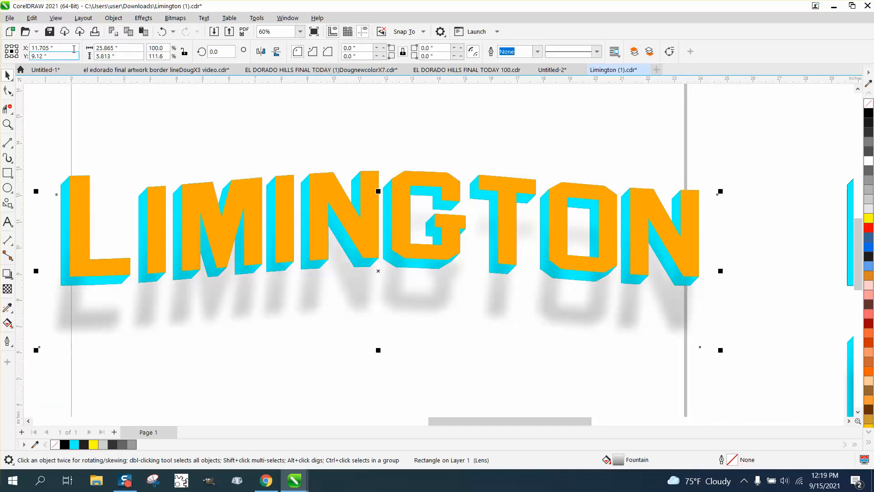
{"action": "left_click", "coordinate": [162, 31]}
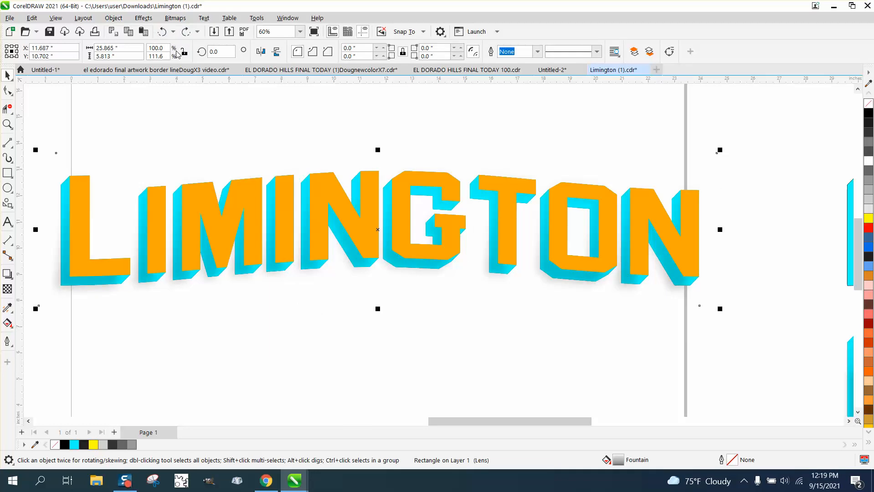
Move the shadow 6 inches down, try a fountain transparency on the cyan lettering group, and undo the transparency
{"action": "key", "text": "Down"}
{"action": "left_click", "coordinate": [62, 198]}
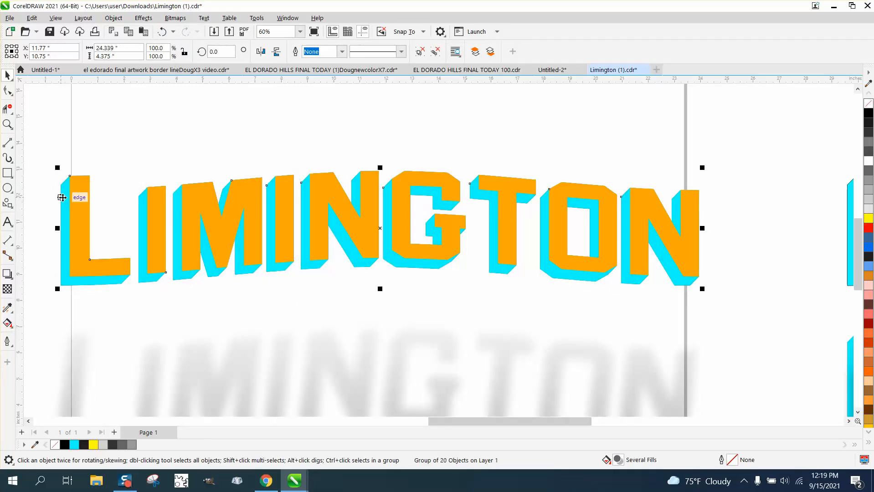
{"action": "left_click", "coordinate": [8, 289]}
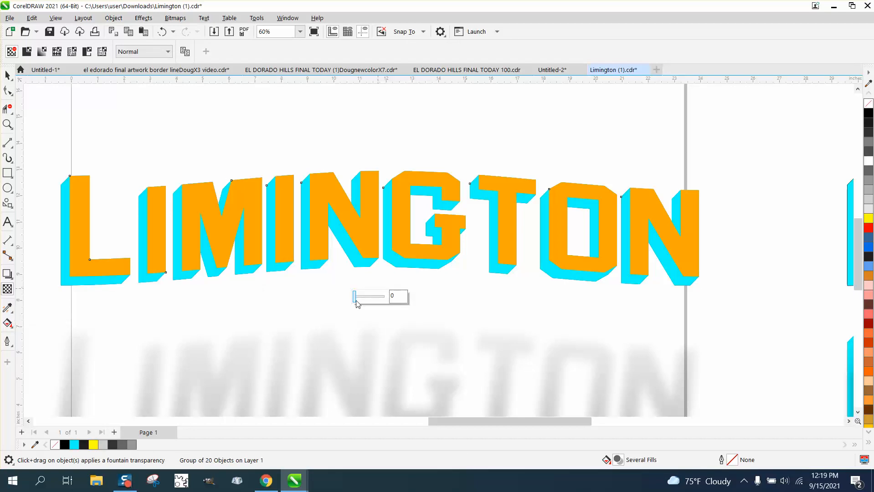
{"action": "left_click_drag", "start_coordinate": [357, 304], "coordinate": [382, 301]}
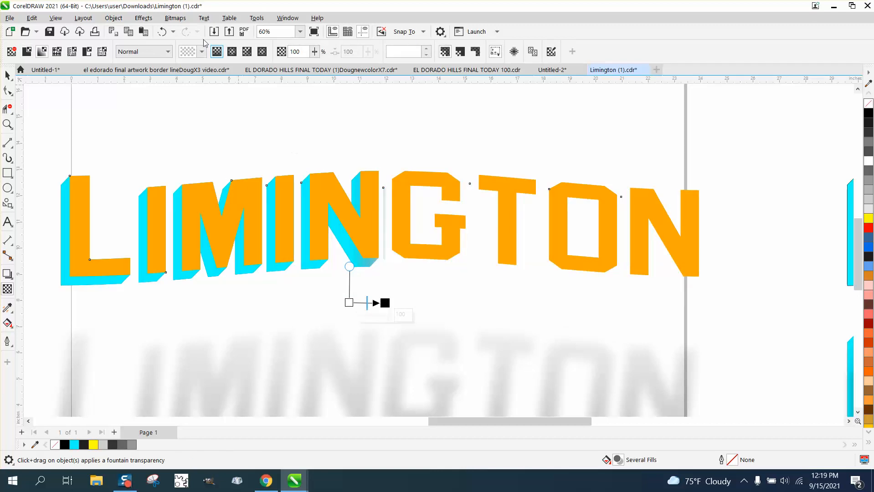
{"action": "left_click", "coordinate": [162, 31]}
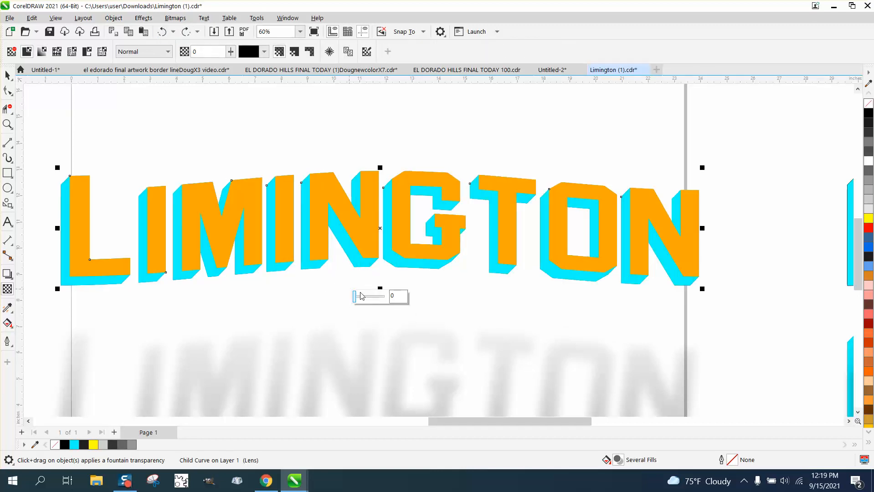
{"action": "mouse_move", "coordinate": [356, 302]}
{"action": "left_mouse_down"}
{"action": "mouse_move", "coordinate": [382, 302]}
{"action": "mouse_move", "coordinate": [353, 303]}
{"action": "left_mouse_up"}
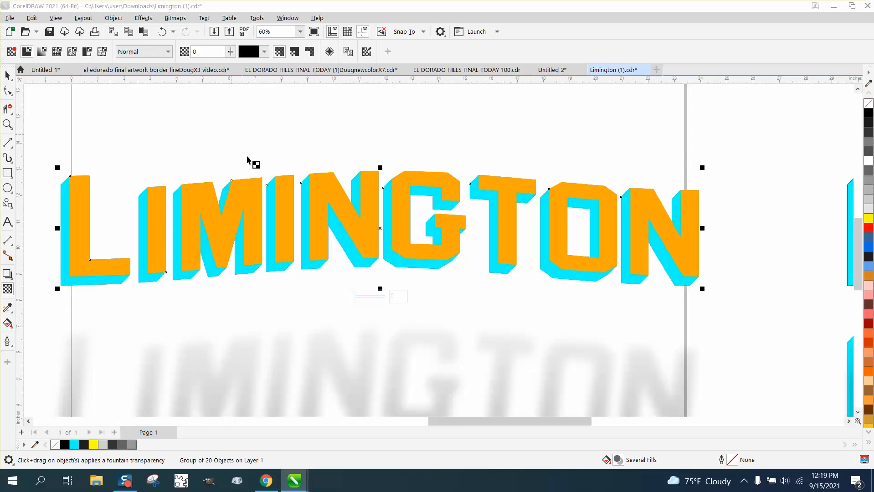
{"action": "left_click", "coordinate": [8, 75]}
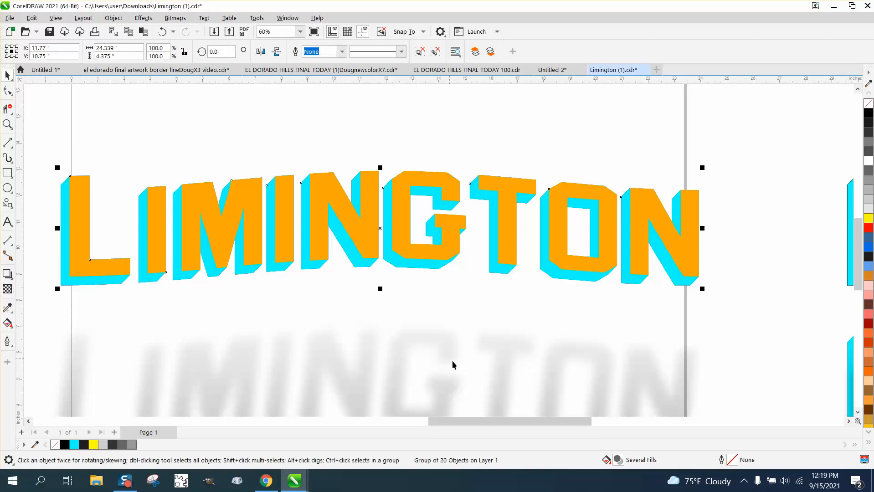
Move the cyan lettering 6 inches up, return the shadow 6 inches up under the orange text, and bring the cyan lettering back down
{"action": "key", "text": "Up"}
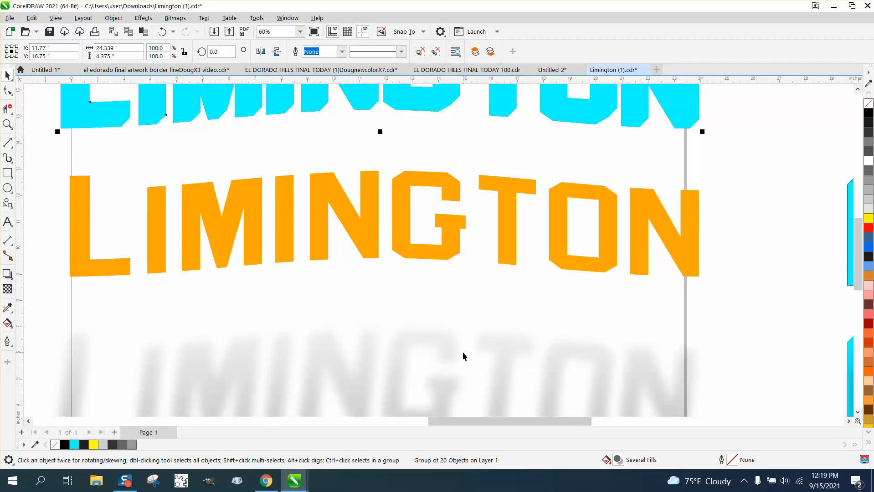
{"action": "left_click", "coordinate": [462, 352]}
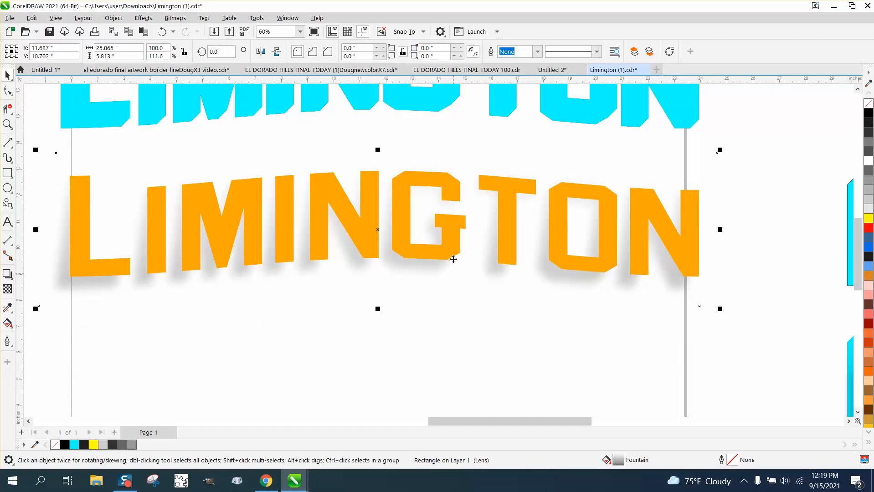
{"action": "left_click", "coordinate": [362, 110]}
{"action": "key", "text": "Down"}
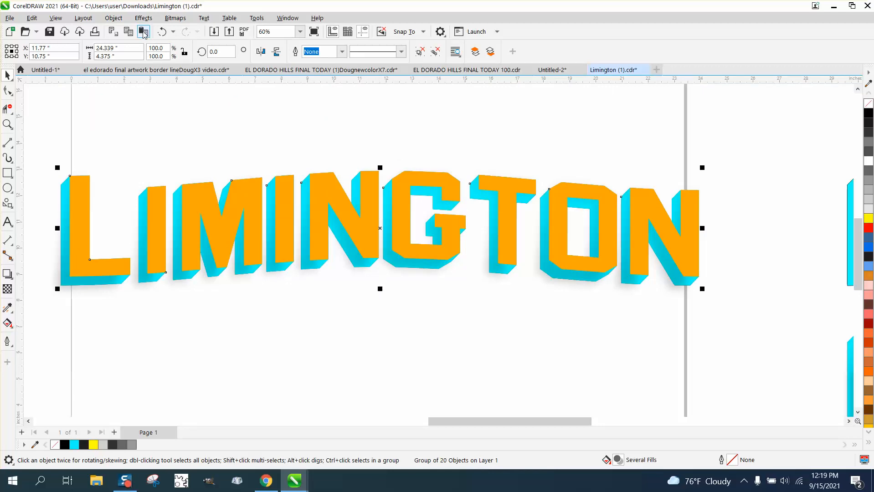
Send the cyan lettering group to the back of the page
{"action": "left_click", "coordinate": [114, 18]}
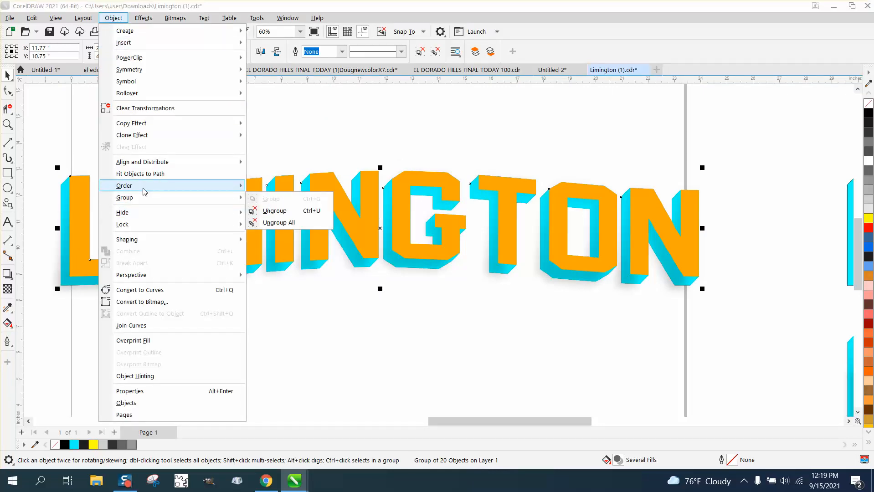
{"action": "mouse_move", "coordinate": [145, 188]}
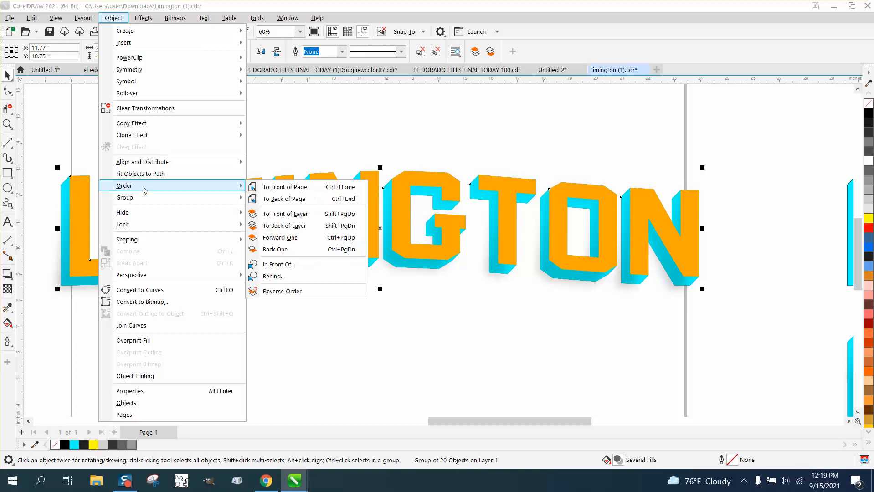
{"action": "left_click", "coordinate": [280, 201]}
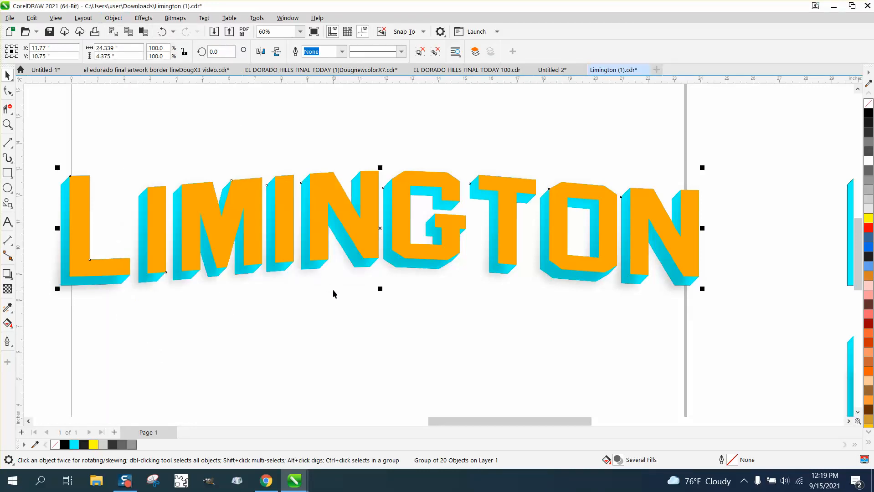
{"action": "key", "text": "ctrl+u"}
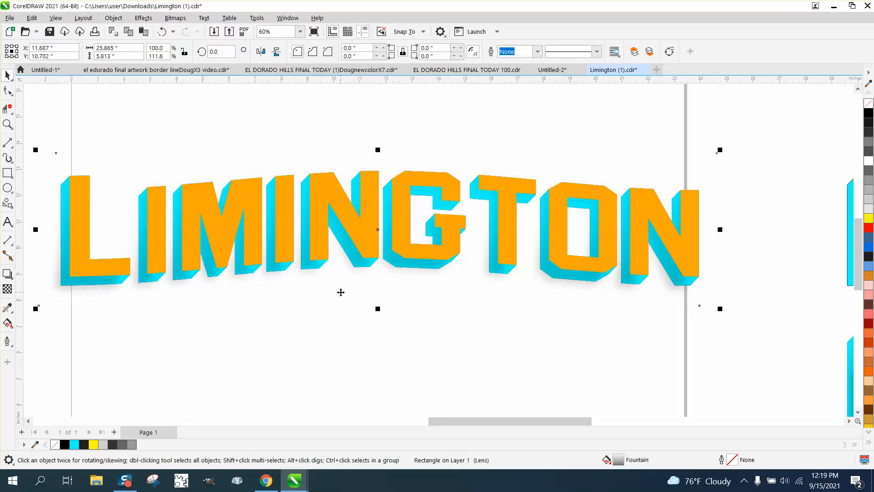
Move the orange text 6 inches up off the lettering and bring the gradient shadow to the front of the page
{"action": "left_click", "coordinate": [341, 212]}
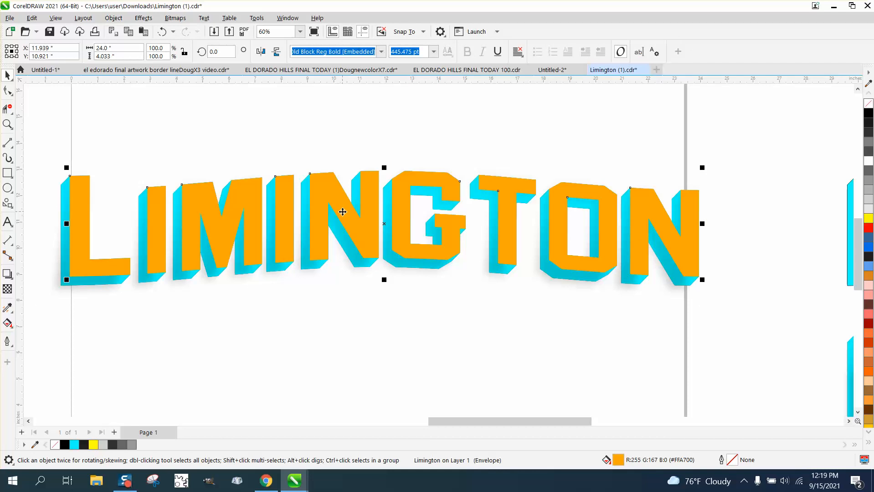
{"action": "key", "text": "Up"}
{"action": "left_click", "coordinate": [358, 224]}
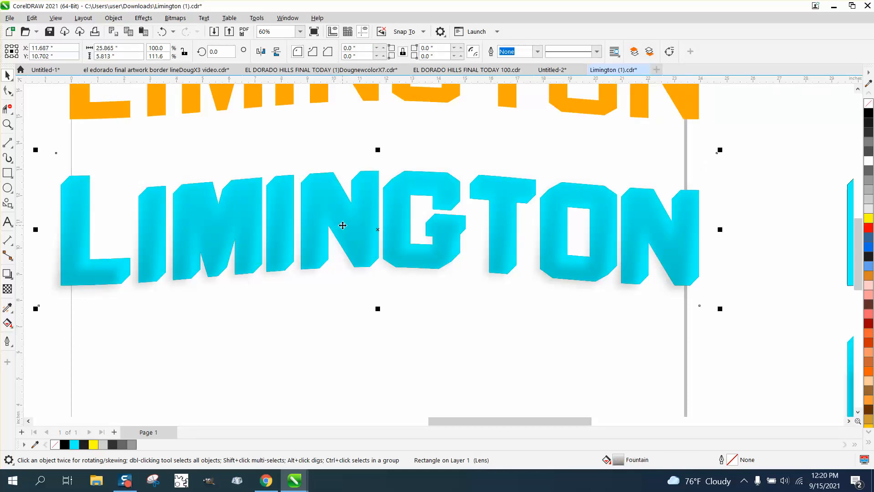
{"action": "left_click", "coordinate": [111, 19]}
{"action": "mouse_move", "coordinate": [157, 186]}
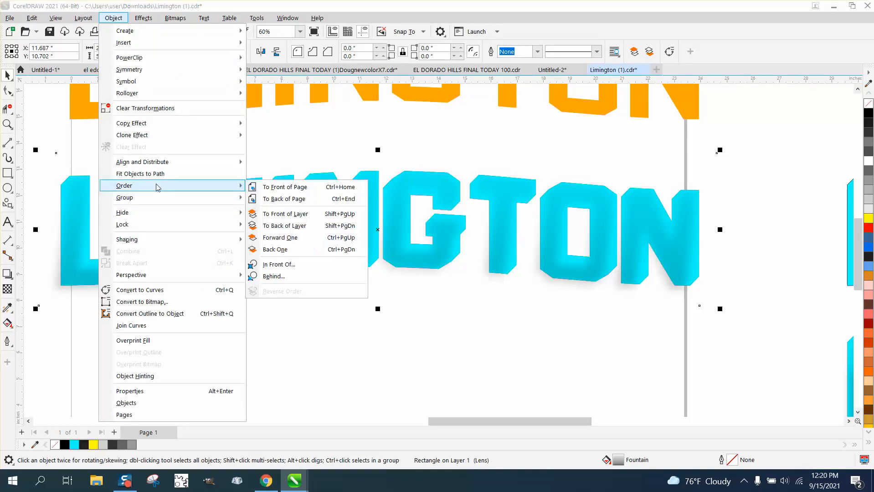
{"action": "left_click", "coordinate": [280, 189]}
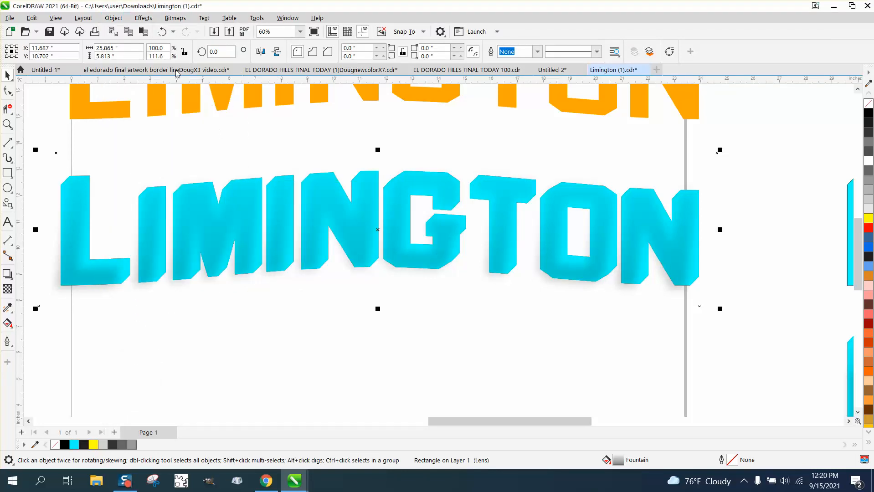
Try sending the shadow to the back of the page, and undo that order change
{"action": "left_click", "coordinate": [112, 20]}
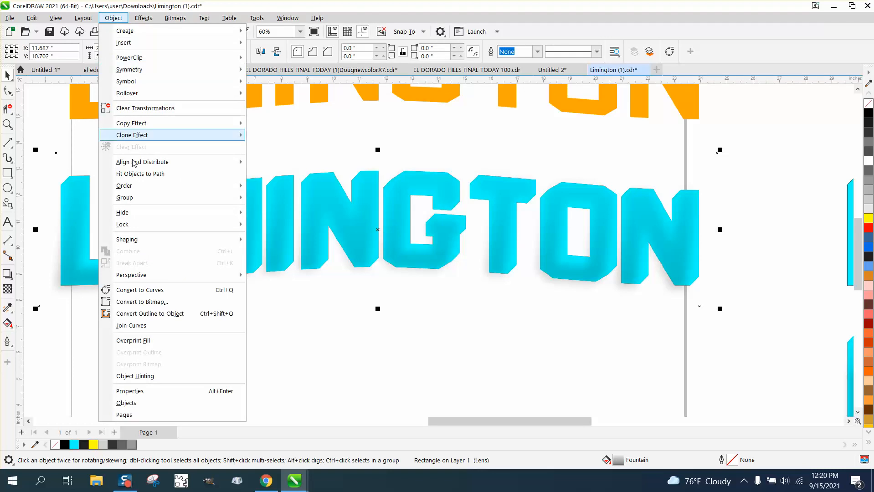
{"action": "mouse_move", "coordinate": [189, 192]}
{"action": "left_click", "coordinate": [273, 197]}
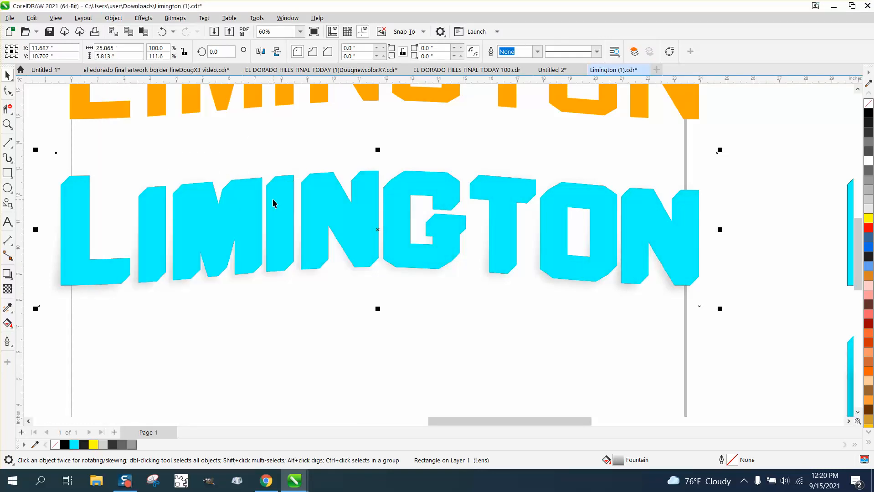
{"action": "left_click", "coordinate": [162, 32]}
Move the orange text 6 inches straight down onto the cyan lettering, under the gradient shadow
{"action": "scroll", "coordinate": [374, 189], "scroll_direction": "down", "scroll_amount": 1}
{"action": "left_click", "coordinate": [373, 114]}
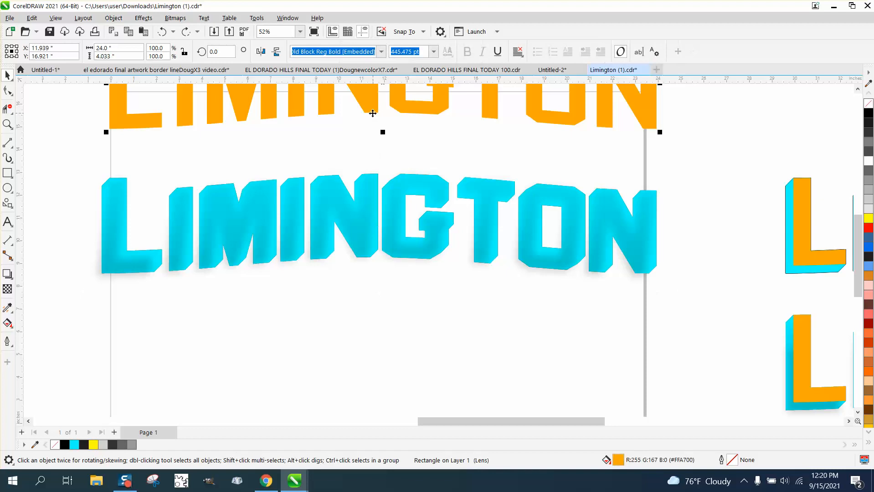
{"action": "left_click_drag", "start_coordinate": [373, 113], "coordinate": [373, 250]}
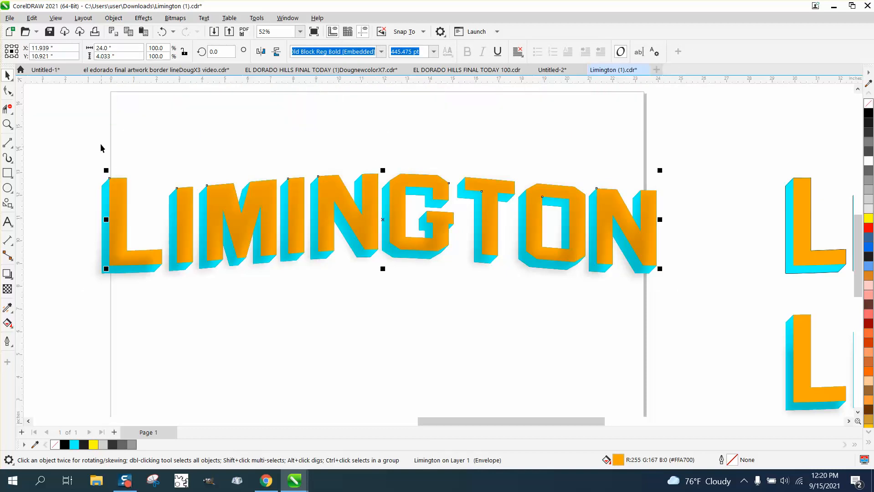
{"action": "left_click", "coordinate": [6, 126]}
{"action": "left_click_drag", "start_coordinate": [91, 172], "coordinate": [709, 249]}
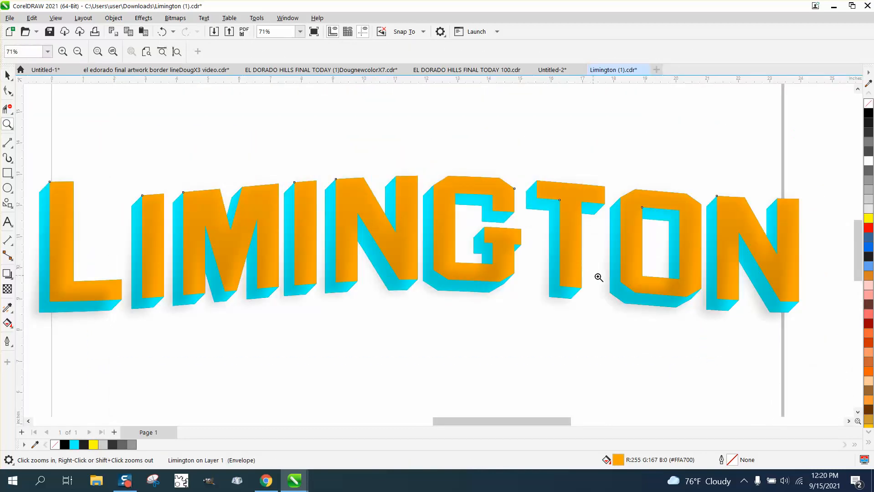
{"action": "left_click_drag", "start_coordinate": [598, 277], "coordinate": [734, 328]}
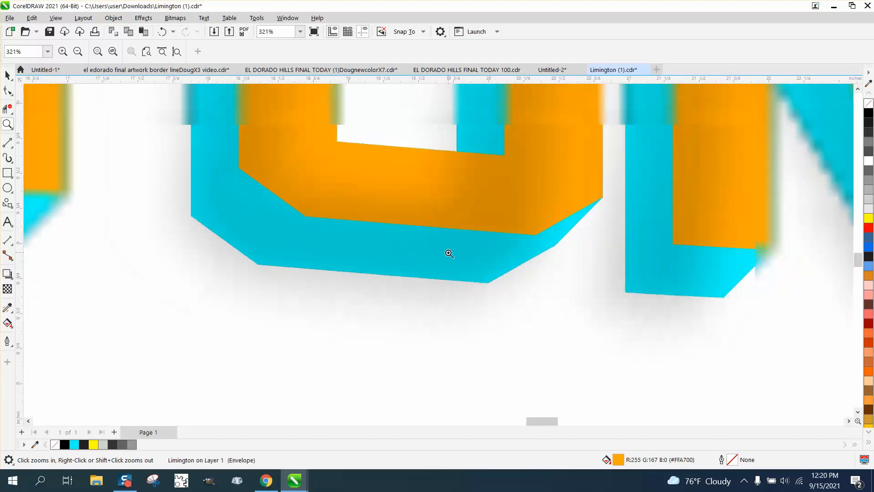
{"action": "scroll", "coordinate": [449, 254], "scroll_direction": "down", "scroll_amount": 5}
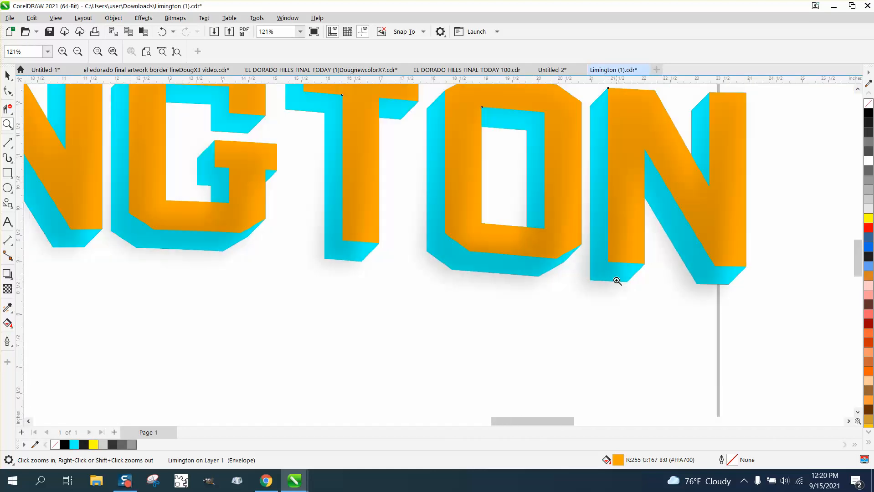
{"action": "scroll", "coordinate": [617, 281], "scroll_direction": "down", "scroll_amount": 6}
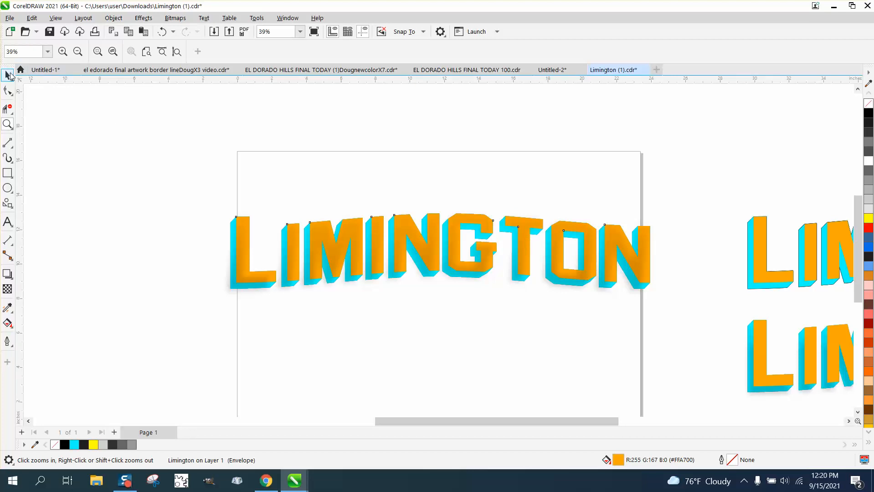
Outline the underside of the T's crossbar with three diagonal lines and two long lines along its lower orange and cyan edges
{"action": "left_click", "coordinate": [8, 74]}
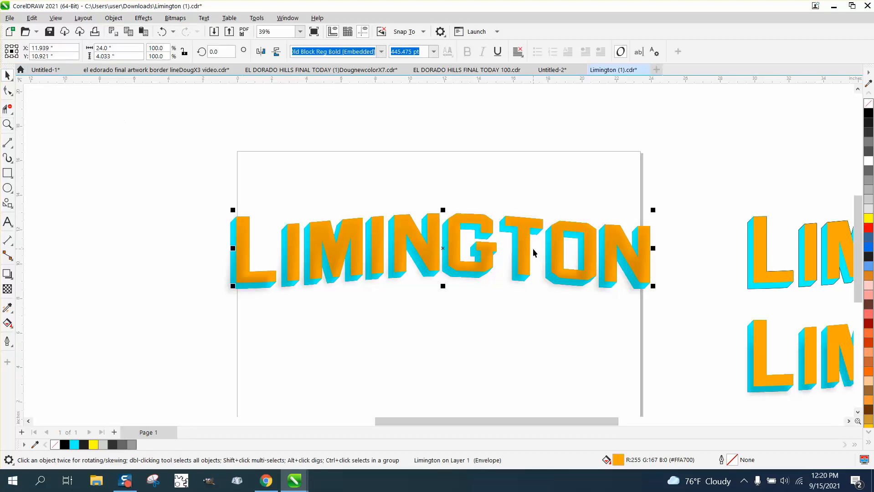
{"action": "left_click", "coordinate": [8, 124]}
{"action": "left_click_drag", "start_coordinate": [451, 203], "coordinate": [640, 288]}
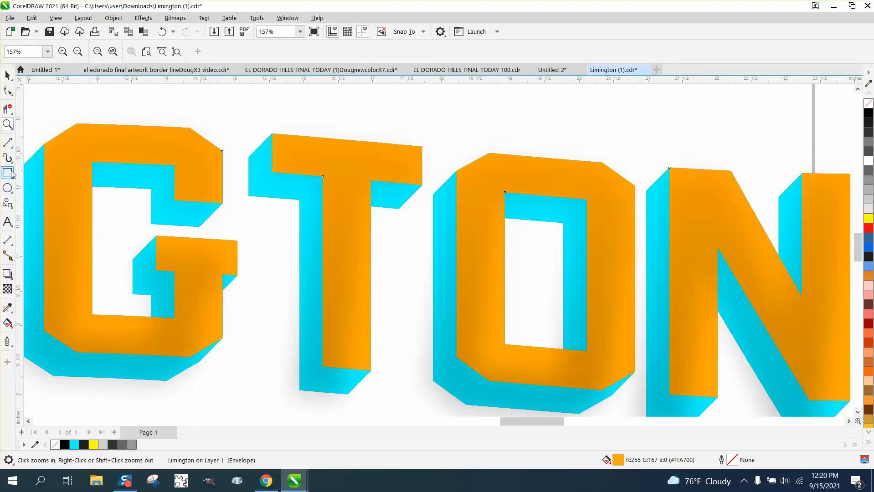
{"action": "left_click", "coordinate": [8, 143]}
{"action": "left_click_drag", "start_coordinate": [279, 165], "coordinate": [245, 202]}
{"action": "left_click_drag", "start_coordinate": [327, 174], "coordinate": [288, 216]}
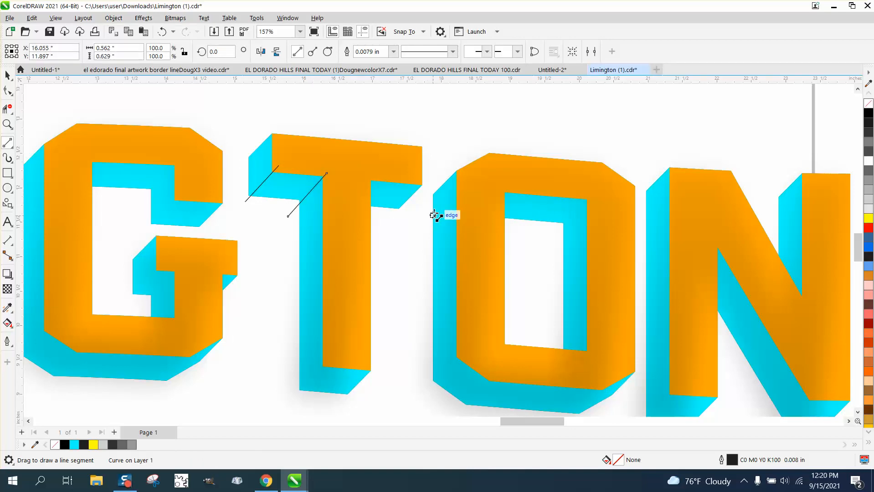
{"action": "left_click_drag", "start_coordinate": [422, 186], "coordinate": [393, 219]}
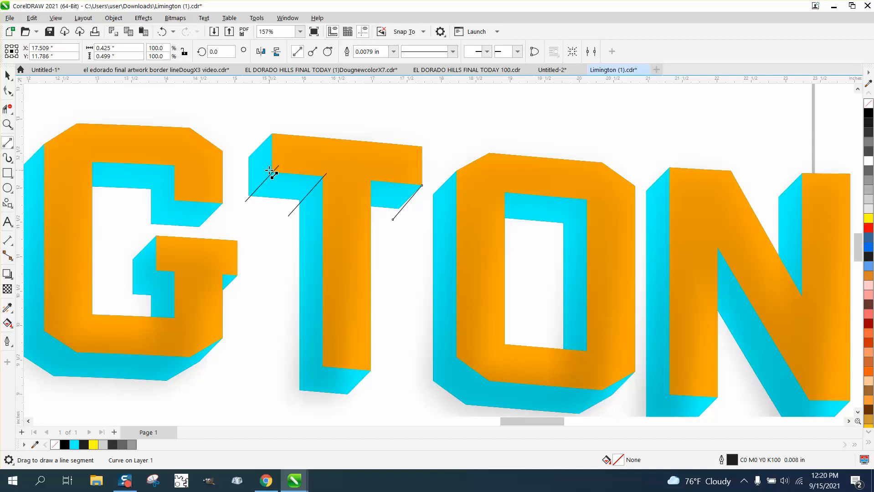
{"action": "left_click_drag", "start_coordinate": [272, 173], "coordinate": [431, 187]}
{"action": "left_click_drag", "start_coordinate": [246, 197], "coordinate": [403, 208]}
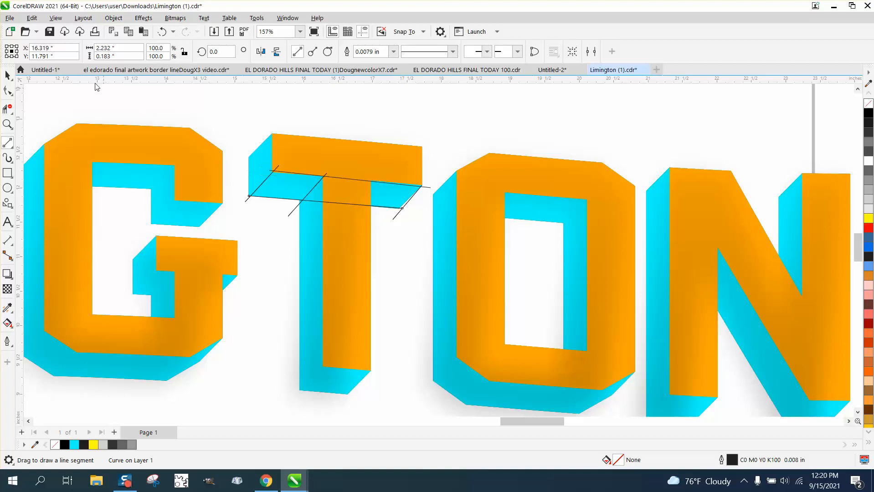
{"action": "left_click", "coordinate": [7, 74]}
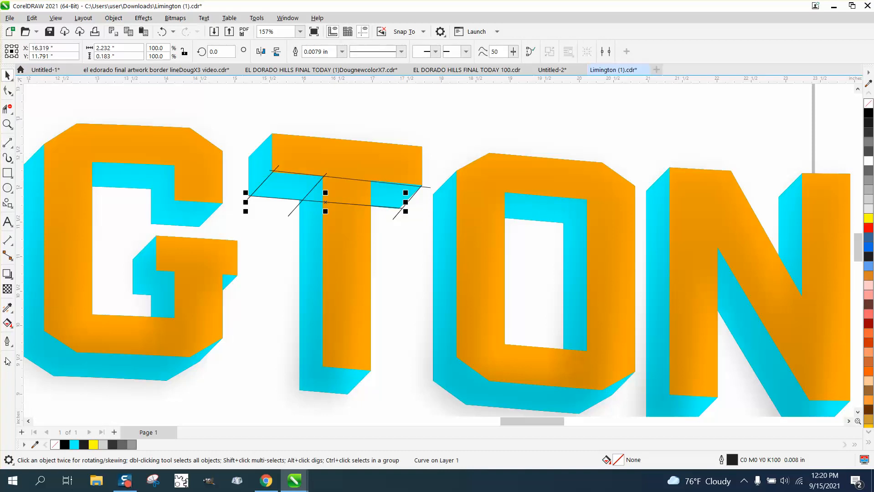
Smart-fill the two enclosed underside areas of the T's crossbar with 20% black and move each filled piece 6 inches down
{"action": "left_click", "coordinate": [7, 323]}
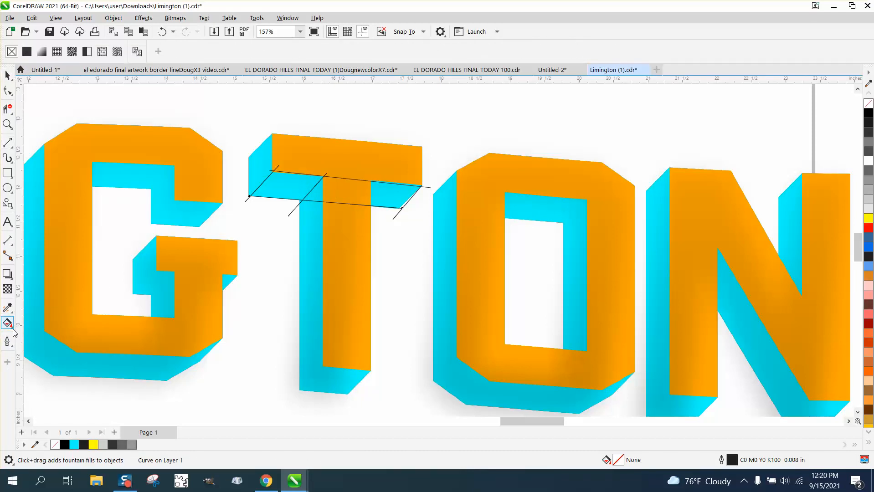
{"action": "left_click", "coordinate": [14, 329]}
{"action": "left_click", "coordinate": [34, 337]}
{"action": "left_click", "coordinate": [292, 187]}
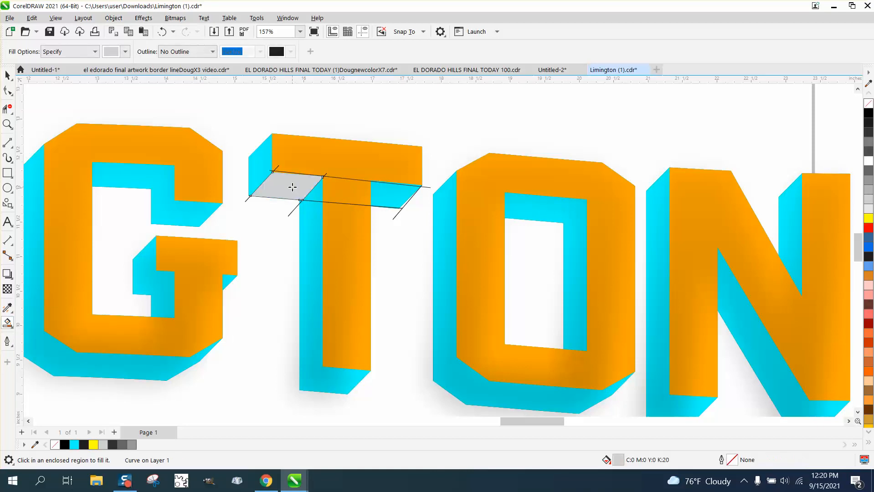
{"action": "left_click", "coordinate": [385, 200]}
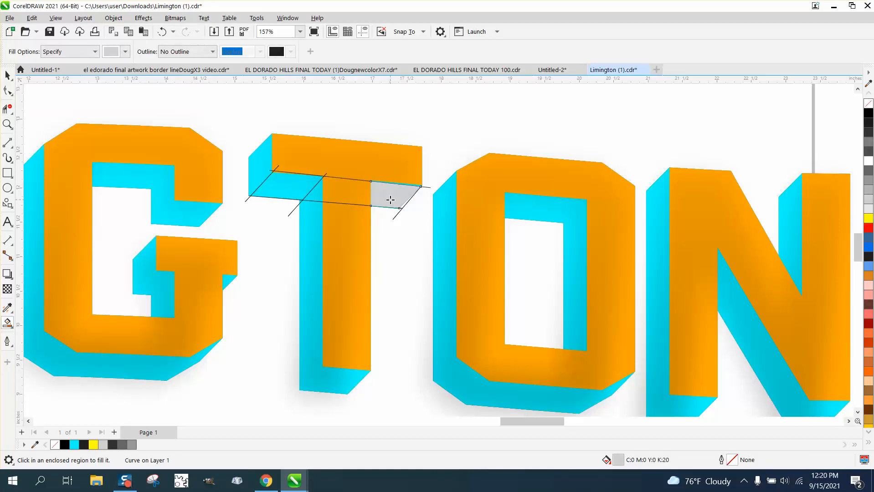
{"action": "scroll", "coordinate": [305, 205], "scroll_direction": "down", "scroll_amount": 3}
{"action": "scroll", "coordinate": [319, 222], "scroll_direction": "down", "scroll_amount": 1}
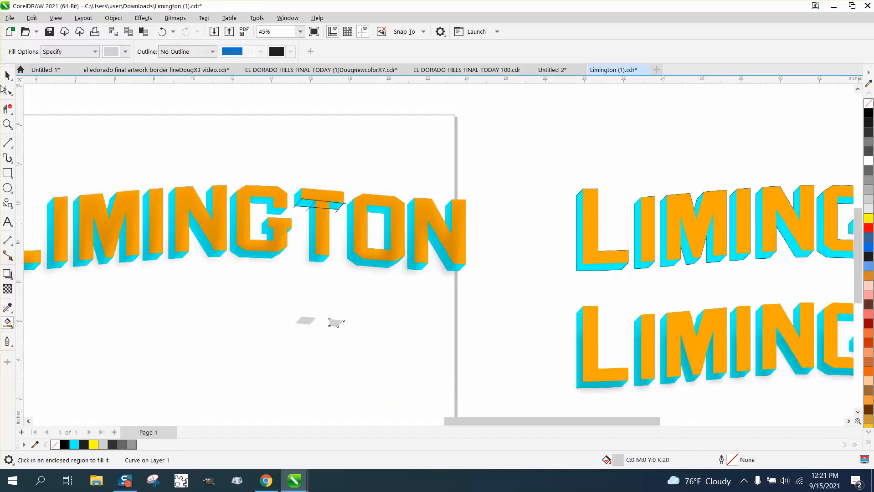
Move the gradient shadow, orange text and cyan group 6 inches up, and delete the five construction lines left behind
{"action": "left_click", "coordinate": [7, 75]}
{"action": "left_click", "coordinate": [347, 223]}
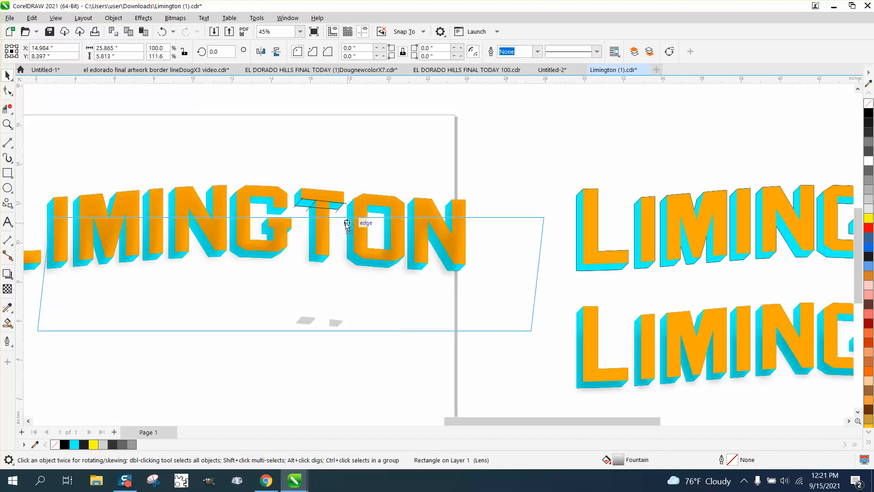
{"action": "left_click", "coordinate": [165, 32]}
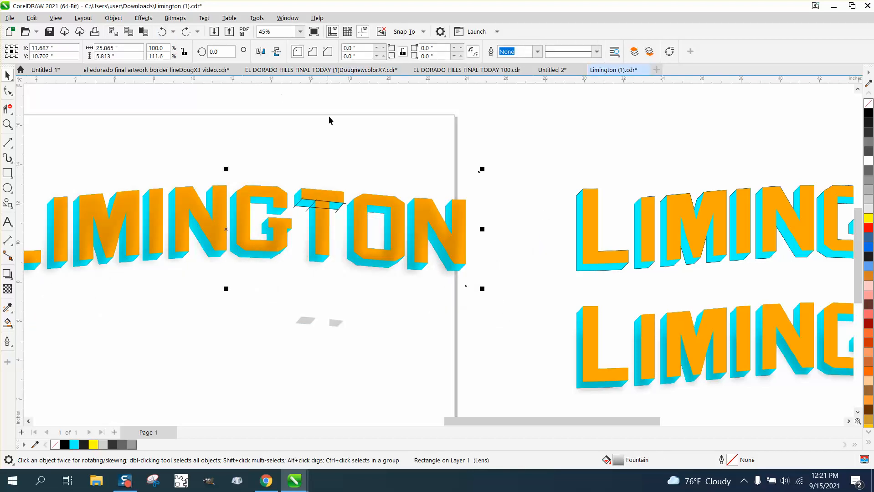
{"action": "left_click", "coordinate": [334, 152]}
{"action": "left_click", "coordinate": [334, 203]}
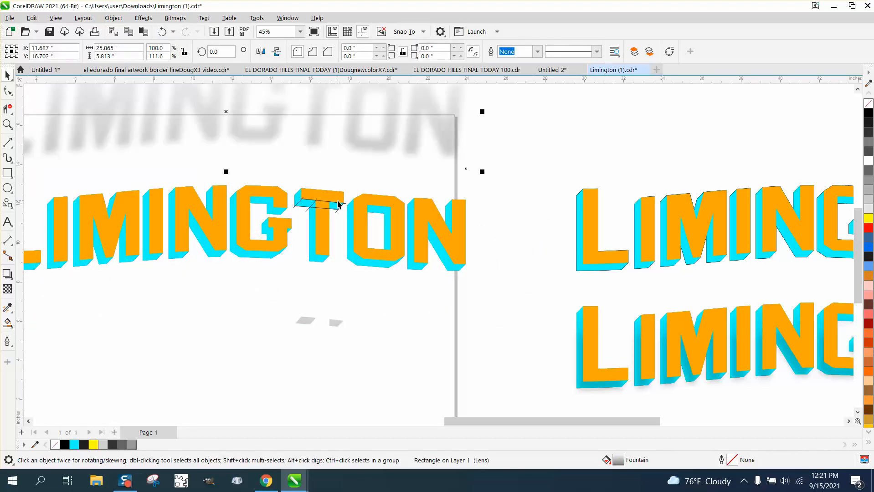
{"action": "left_click", "coordinate": [336, 197]}
{"action": "key", "text": "Up"}
{"action": "left_click", "coordinate": [336, 198]}
{"action": "key", "text": "Up"}
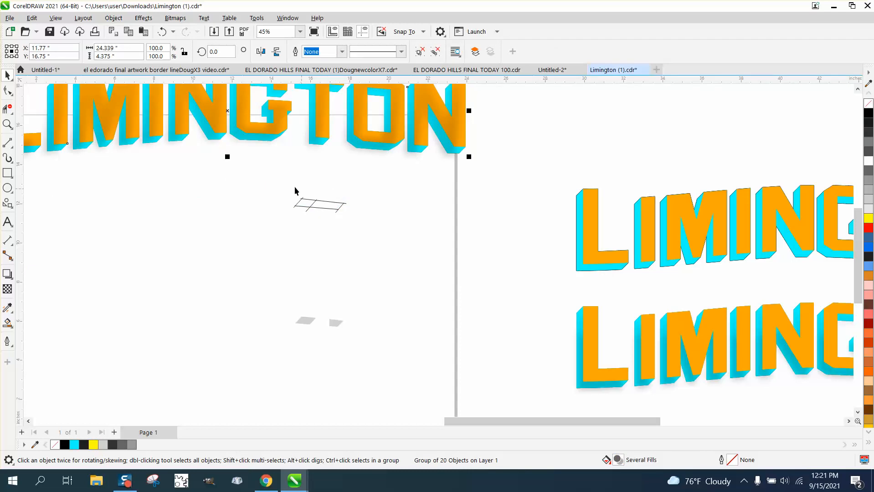
{"action": "left_click_drag", "start_coordinate": [290, 187], "coordinate": [356, 222]}
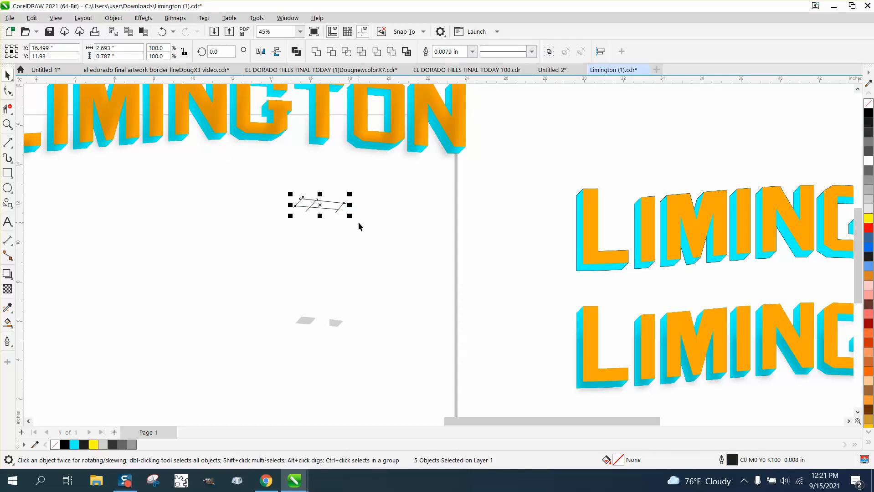
{"action": "key", "text": "Delete"}
Apply a Gaussian Blur with a 13.5-pixel radius to the two grey pieces together
{"action": "left_click_drag", "start_coordinate": [388, 339], "coordinate": [389, 341]}
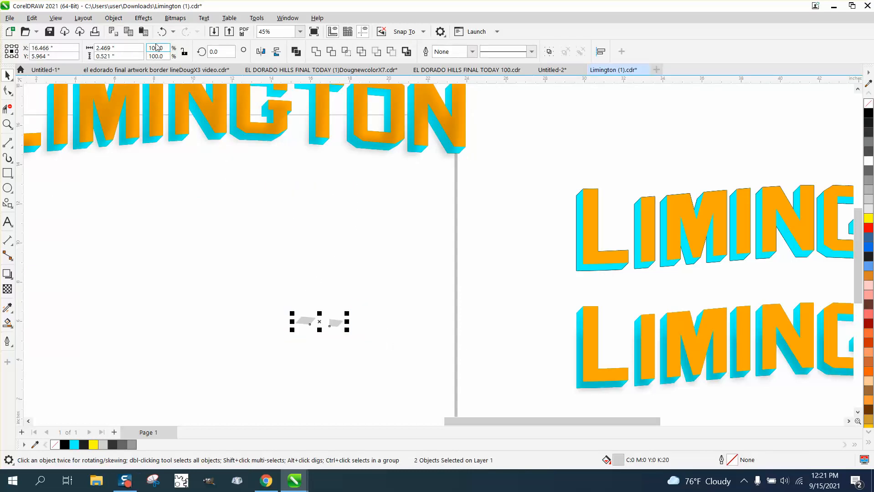
{"action": "left_click", "coordinate": [144, 19]}
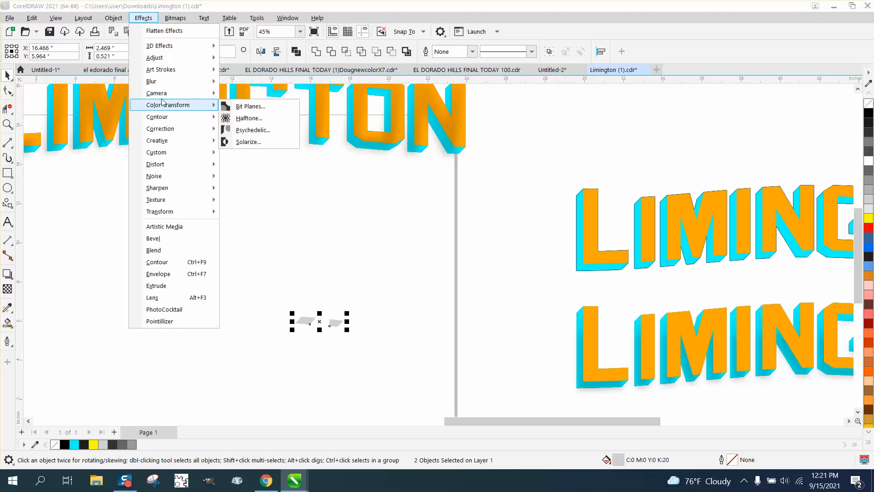
{"action": "mouse_move", "coordinate": [161, 87]}
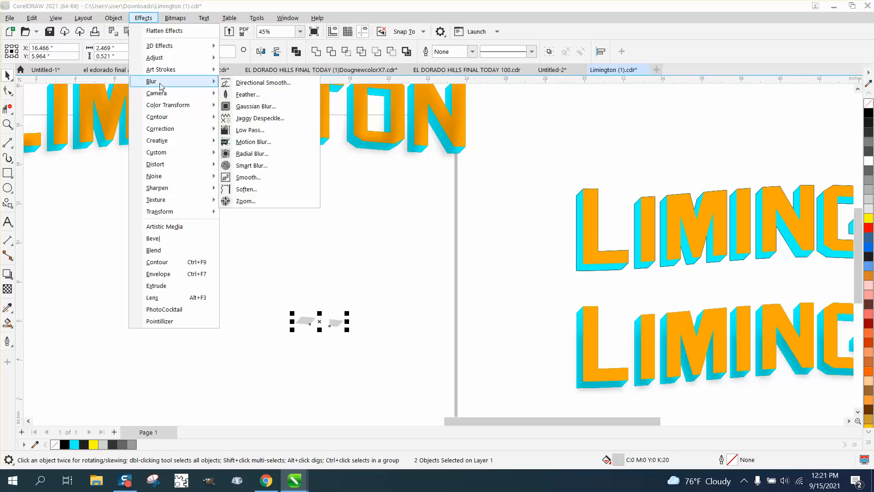
{"action": "left_click", "coordinate": [252, 108]}
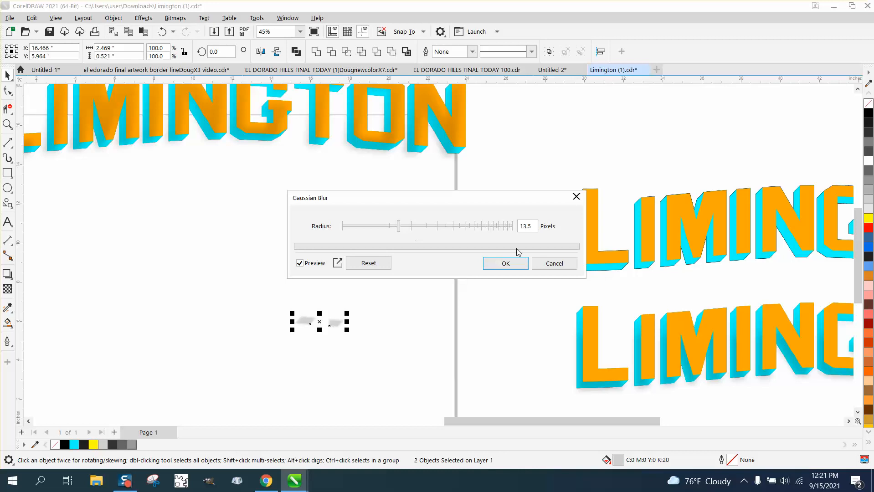
{"action": "left_click", "coordinate": [519, 264]}
Move the blurred grey pieces 12 inches up onto the underside of the T's crossbar
{"action": "scroll", "coordinate": [475, 347], "scroll_direction": "down", "scroll_amount": 1}
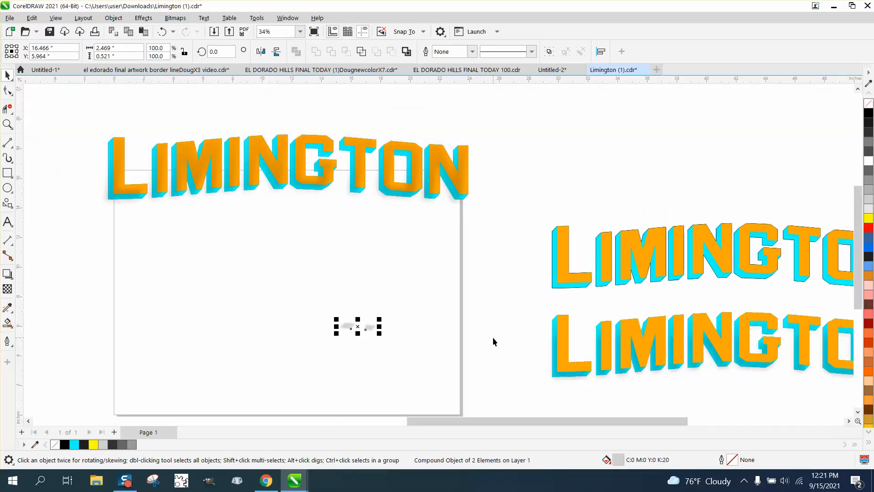
{"action": "key", "text": "Up"}
{"action": "key", "text": "Up"}
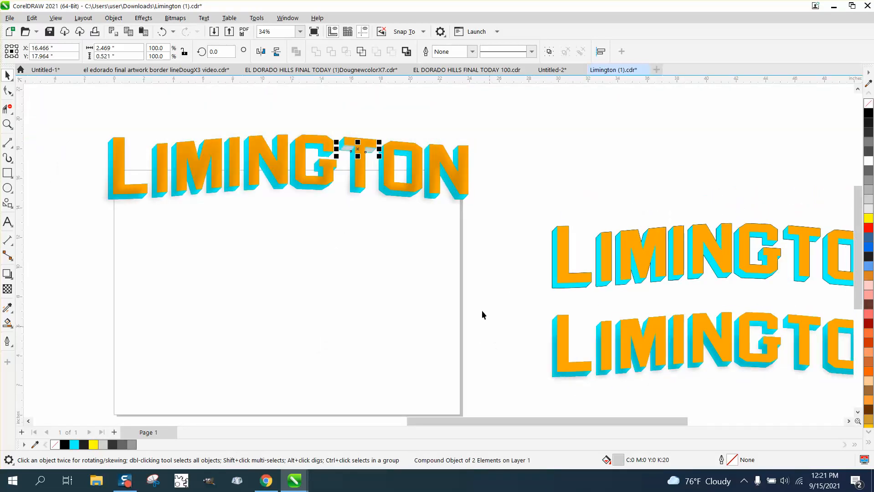
Fill the blurred pieces under the T's crossbar with 50% black
{"action": "left_click", "coordinate": [8, 124]}
{"action": "left_click_drag", "start_coordinate": [294, 127], "coordinate": [474, 211]}
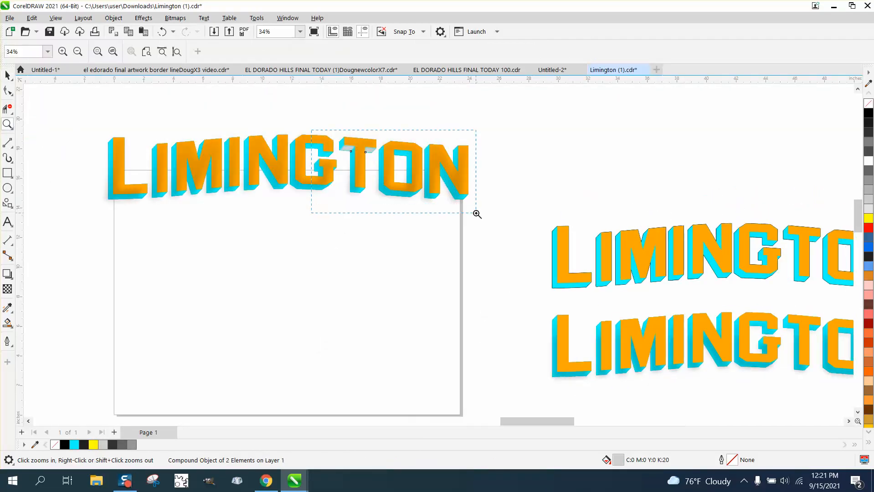
{"action": "left_click", "coordinate": [8, 75]}
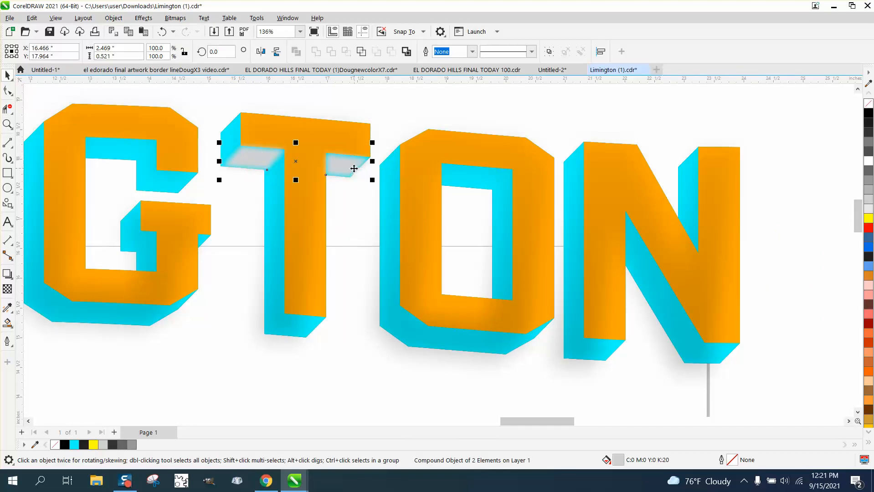
{"action": "left_click", "coordinate": [869, 144]}
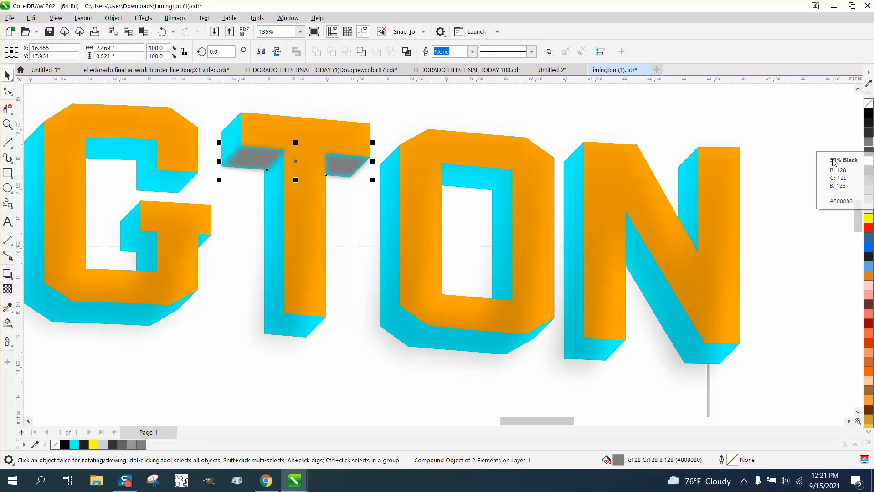
Try filling the lettering's gradient shadow with 50% black, and undo that fill
{"action": "left_click", "coordinate": [284, 339]}
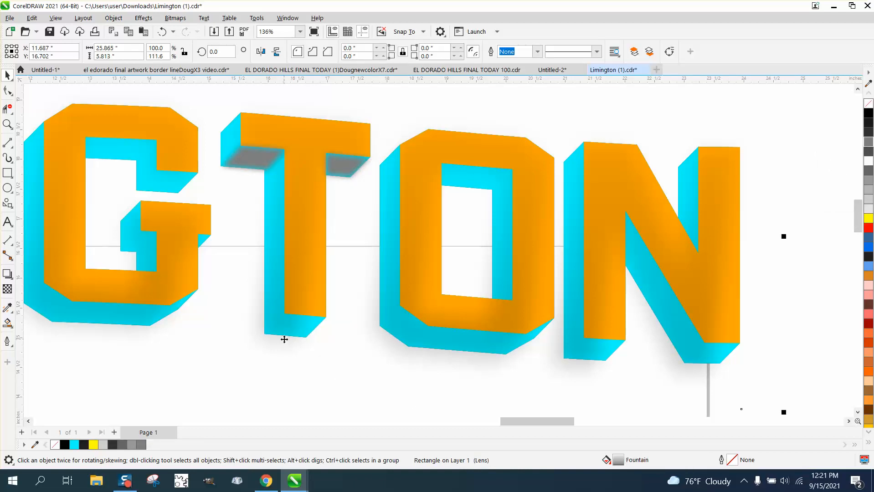
{"action": "left_click", "coordinate": [868, 142]}
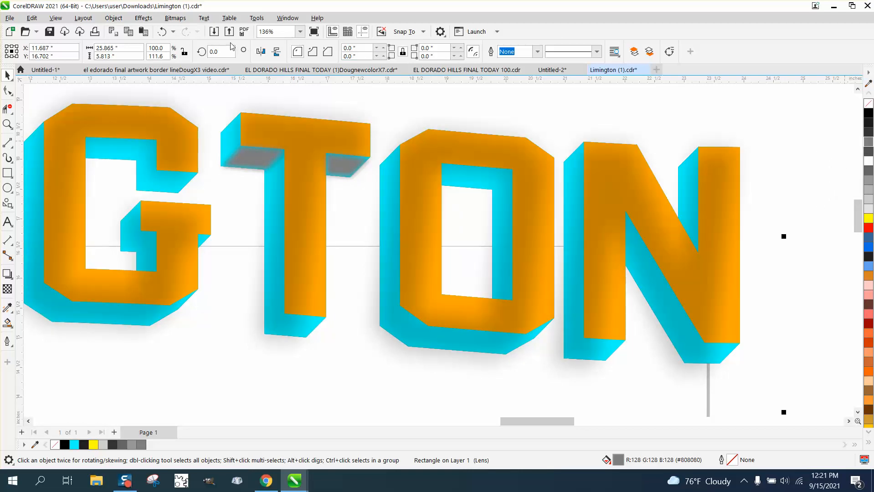
{"action": "left_click", "coordinate": [162, 31]}
Move the gradient shadow 6 inches down off the lettering and fill it with solid black
{"action": "scroll", "coordinate": [287, 155], "scroll_direction": "down", "scroll_amount": 2}
{"action": "left_click", "coordinate": [352, 130]}
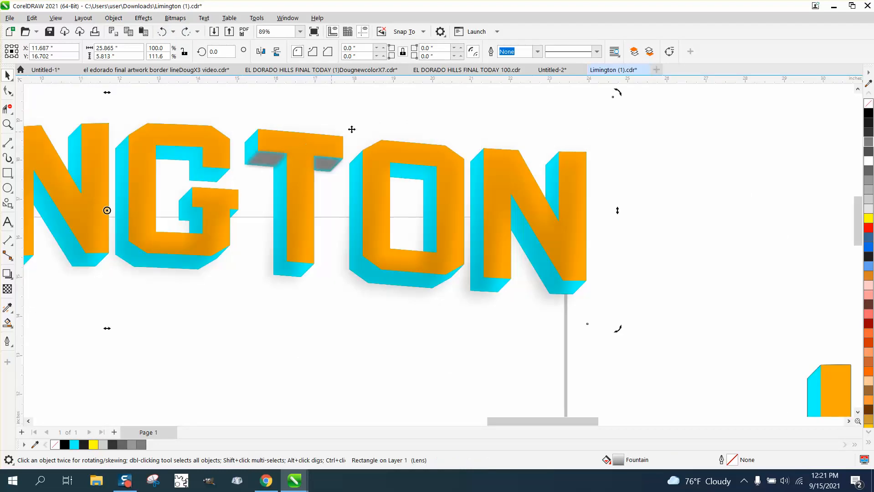
{"action": "key", "text": "Down"}
{"action": "key", "text": "F3"}
{"action": "key", "text": "F3"}
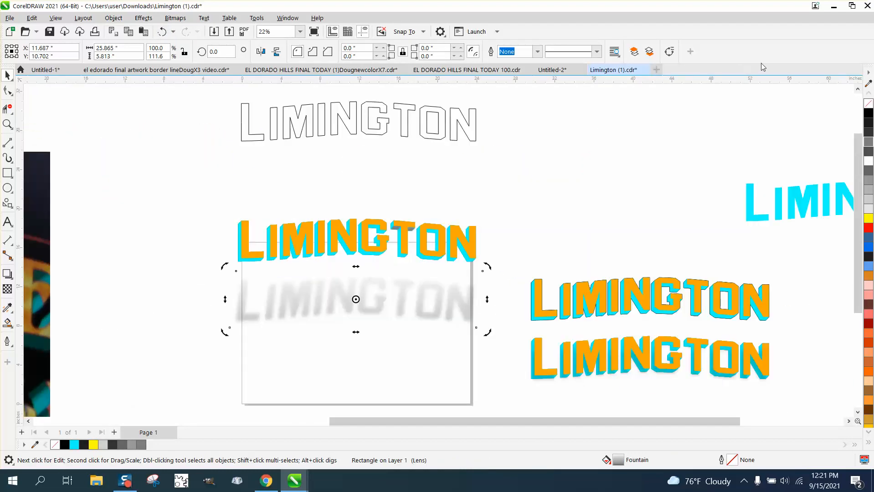
{"action": "left_click", "coordinate": [869, 117]}
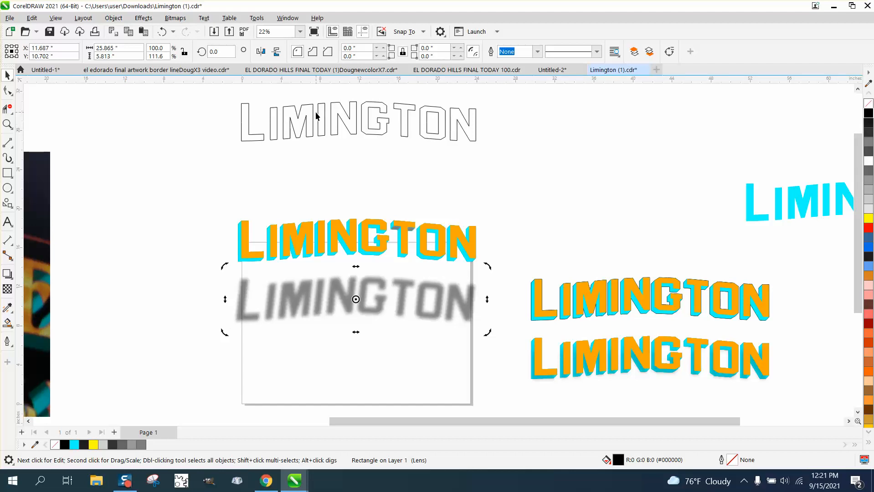
Send the black shadow to the back of the page and move it 6 inches up behind the lettering
{"action": "left_click", "coordinate": [113, 18]}
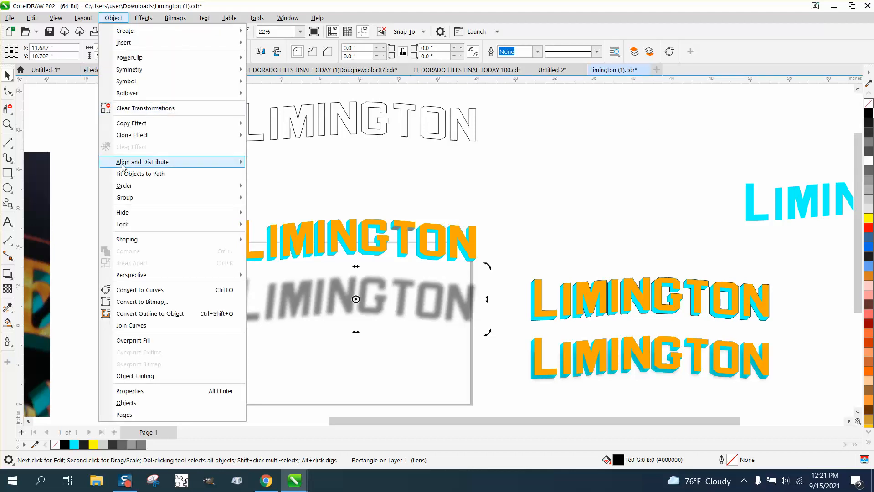
{"action": "mouse_move", "coordinate": [132, 185]}
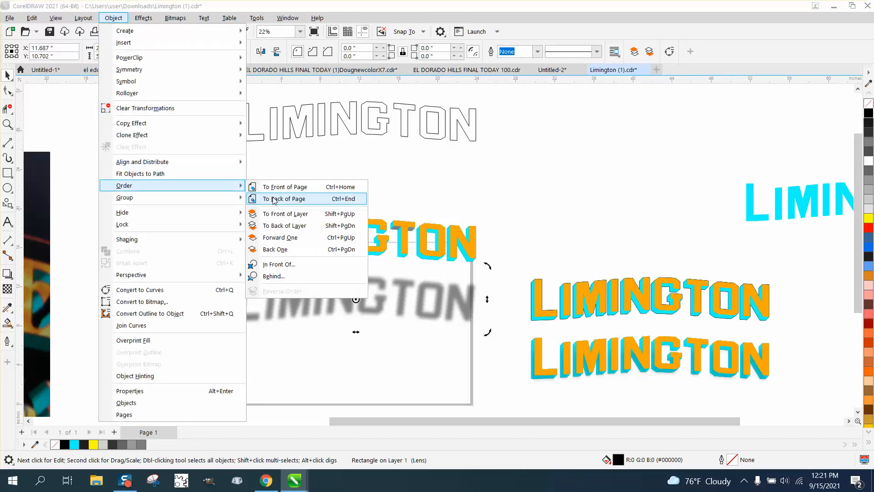
{"action": "left_click", "coordinate": [276, 199]}
{"action": "key", "text": "Up"}
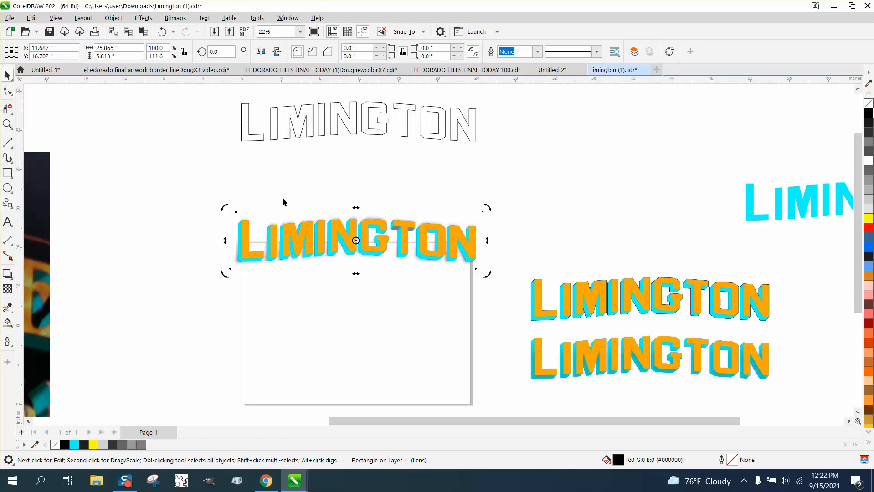
{"action": "left_click", "coordinate": [7, 124]}
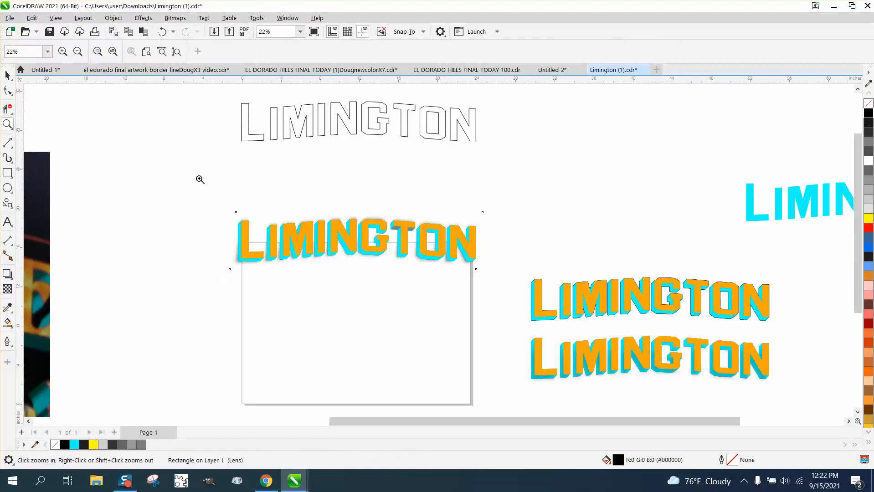
{"action": "left_click_drag", "start_coordinate": [197, 180], "coordinate": [534, 295]}
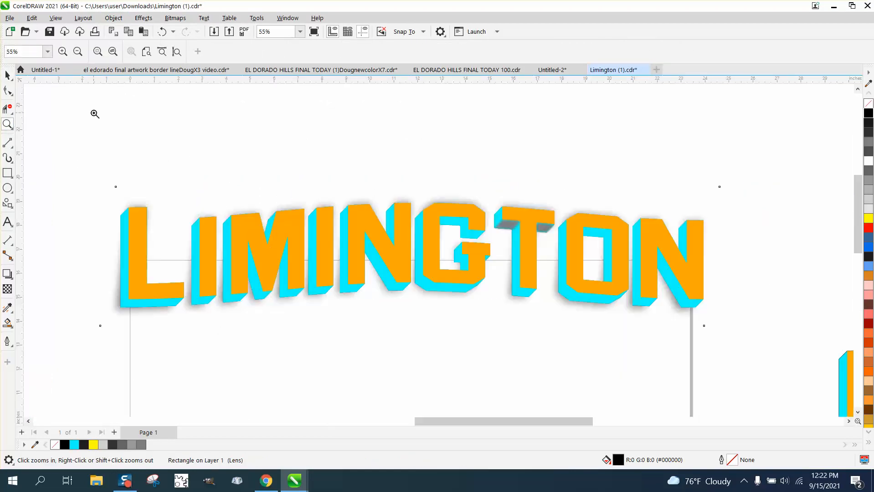
{"action": "left_click", "coordinate": [7, 75]}
{"action": "left_click", "coordinate": [37, 127]}
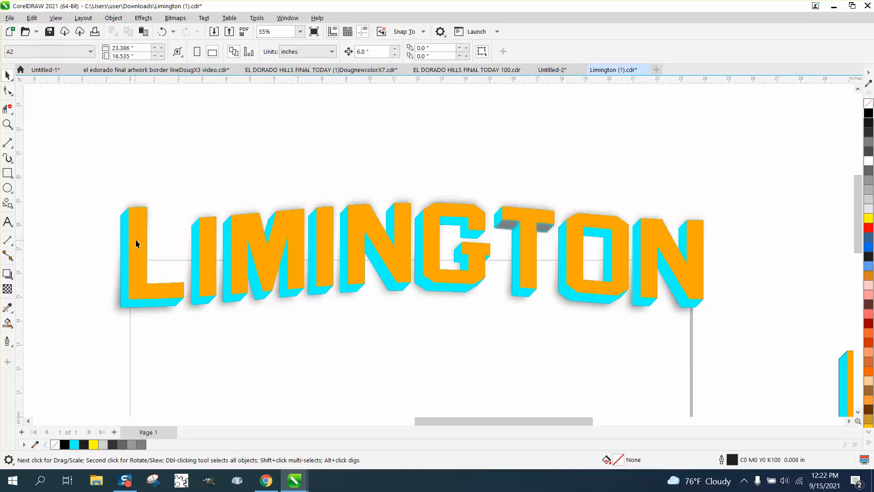
Send the cyan extrusion group to the back of the page behind the black shadow, moving it 6 inches down and back up
{"action": "left_click", "coordinate": [125, 242]}
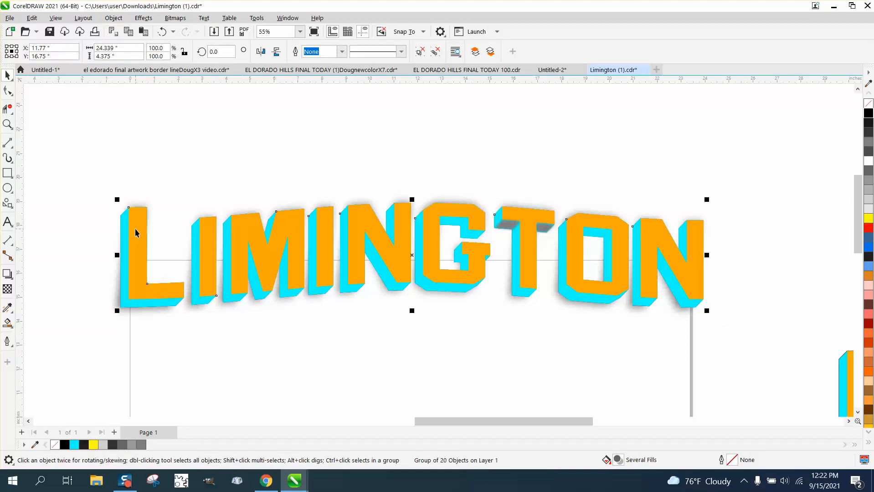
{"action": "key", "text": "Down"}
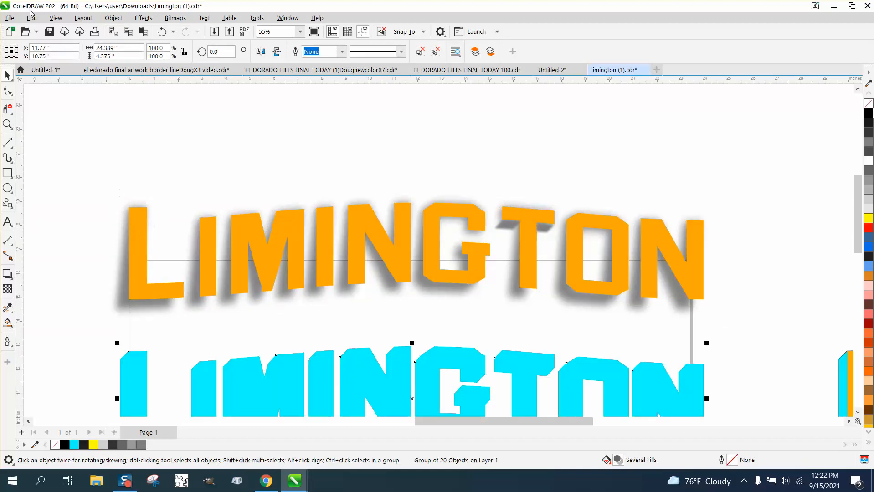
{"action": "left_click", "coordinate": [117, 19]}
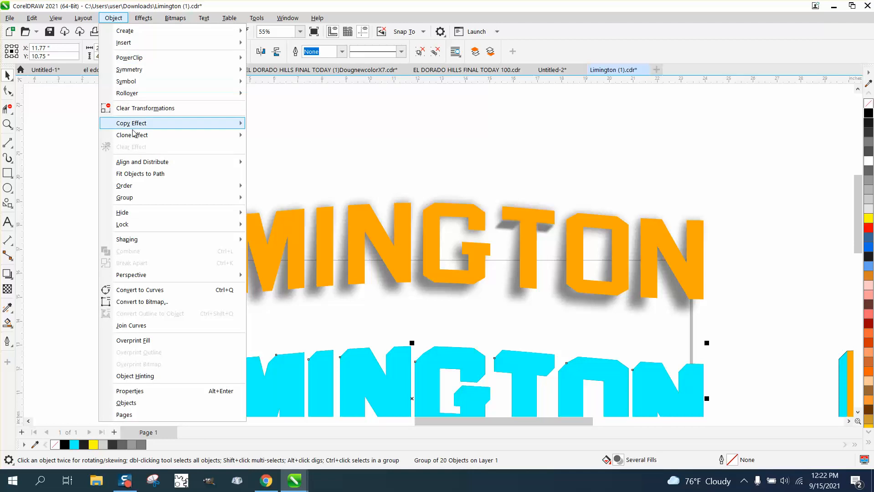
{"action": "mouse_move", "coordinate": [138, 201]}
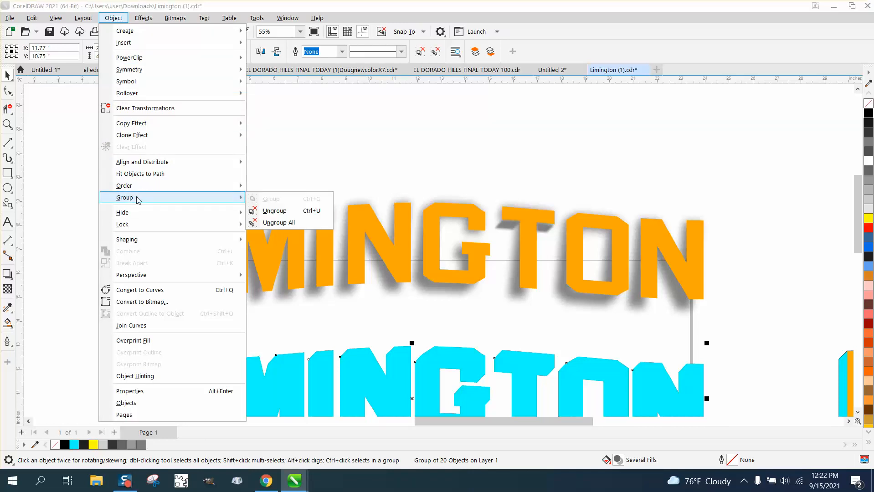
{"action": "mouse_move", "coordinate": [133, 185]}
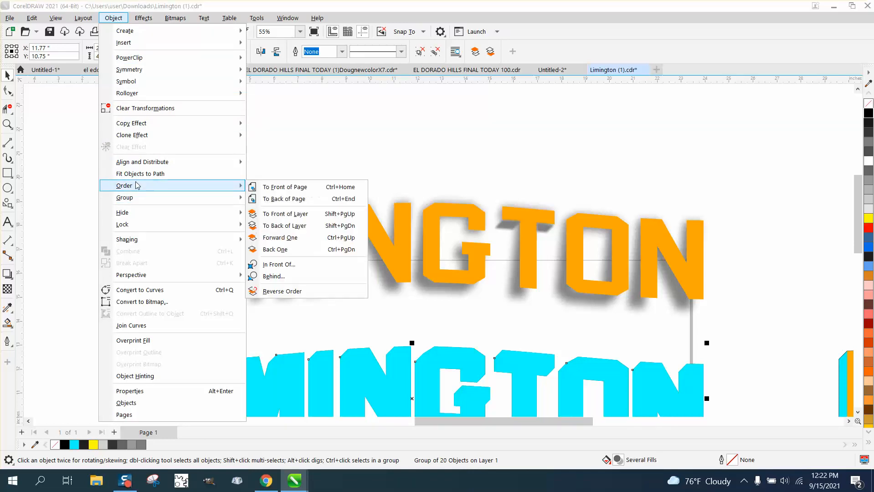
{"action": "left_click", "coordinate": [277, 198]}
{"action": "key", "text": "Up"}
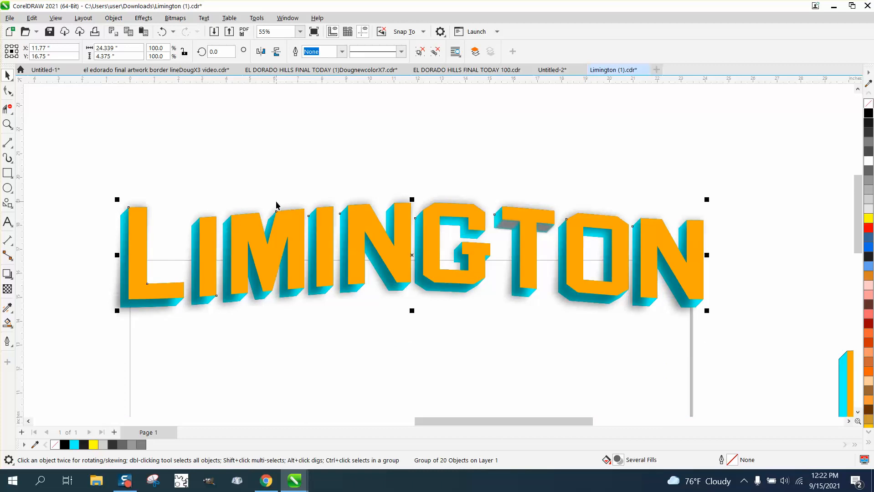
Examine the shading on the extrusion around the G, T and O up close, and review the whole LIMINGTON lettering
{"action": "left_click", "coordinate": [7, 124]}
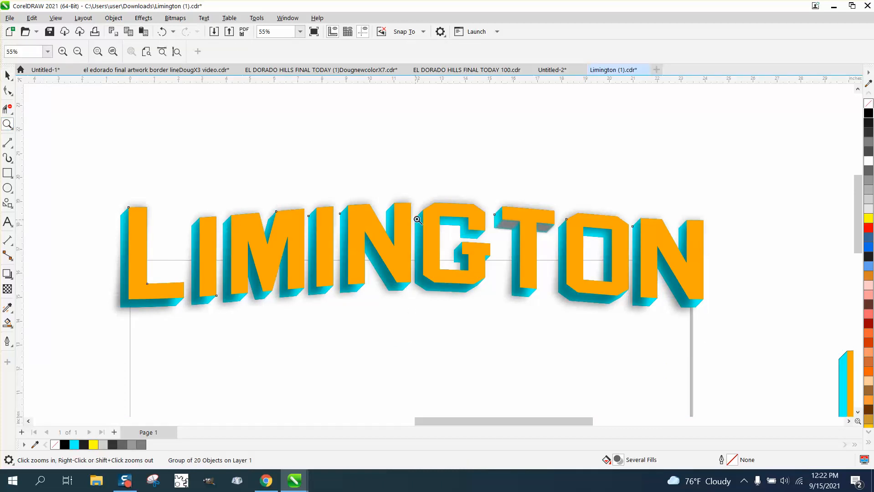
{"action": "left_click_drag", "start_coordinate": [443, 200], "coordinate": [632, 292]}
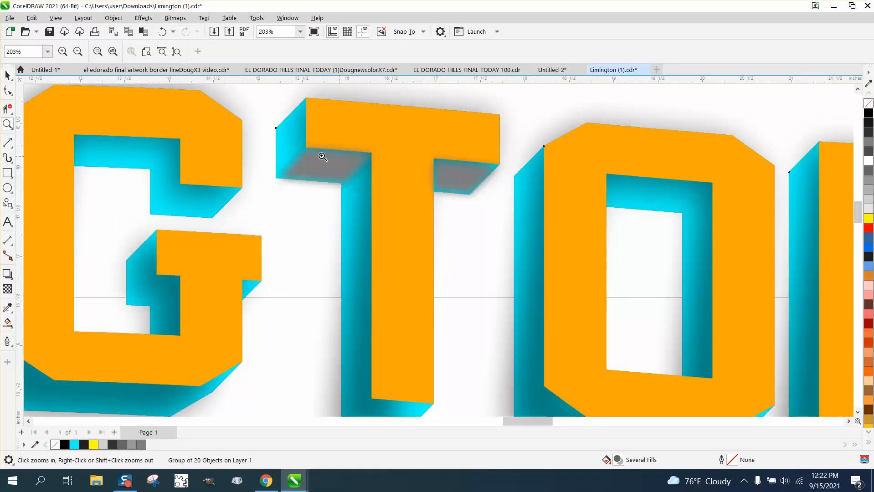
{"action": "scroll", "coordinate": [391, 167], "scroll_direction": "down", "scroll_amount": 1}
{"action": "scroll", "coordinate": [391, 168], "scroll_direction": "down", "scroll_amount": 1}
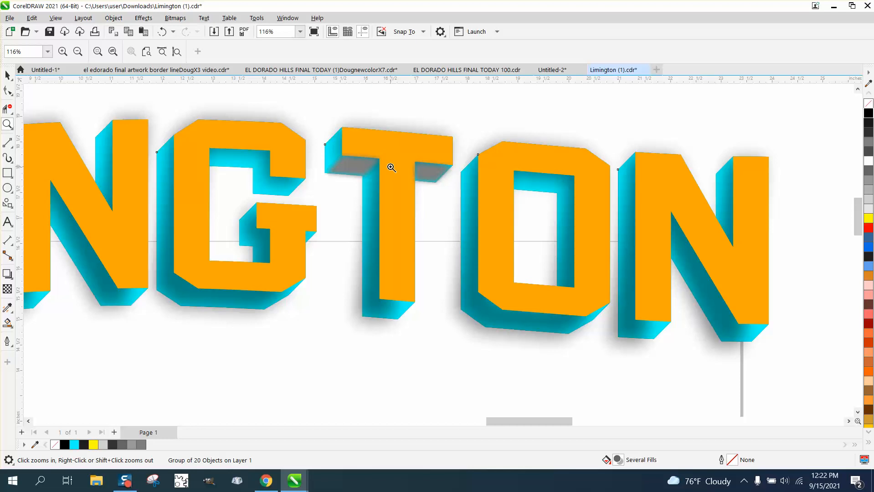
{"action": "scroll", "coordinate": [391, 168], "scroll_direction": "down", "scroll_amount": 3}
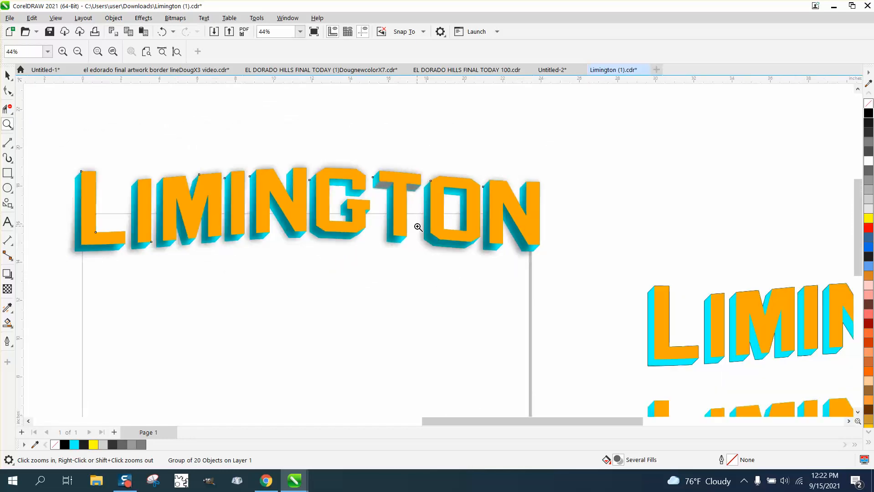
{"action": "left_click_drag", "start_coordinate": [39, 154], "coordinate": [546, 305]}
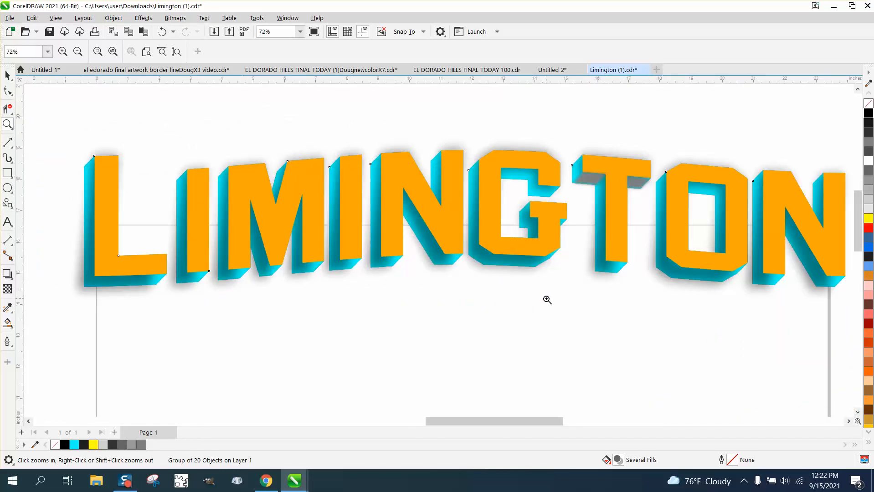